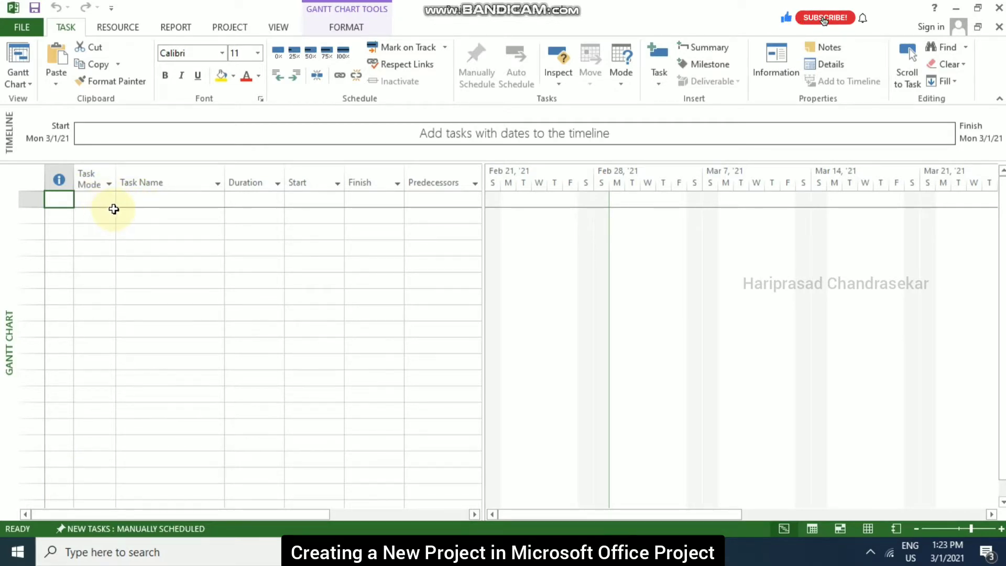
- Show the project summary task in the Gantt chart and rename it "House Project"
{"action": "left_click", "coordinate": [348, 28]}
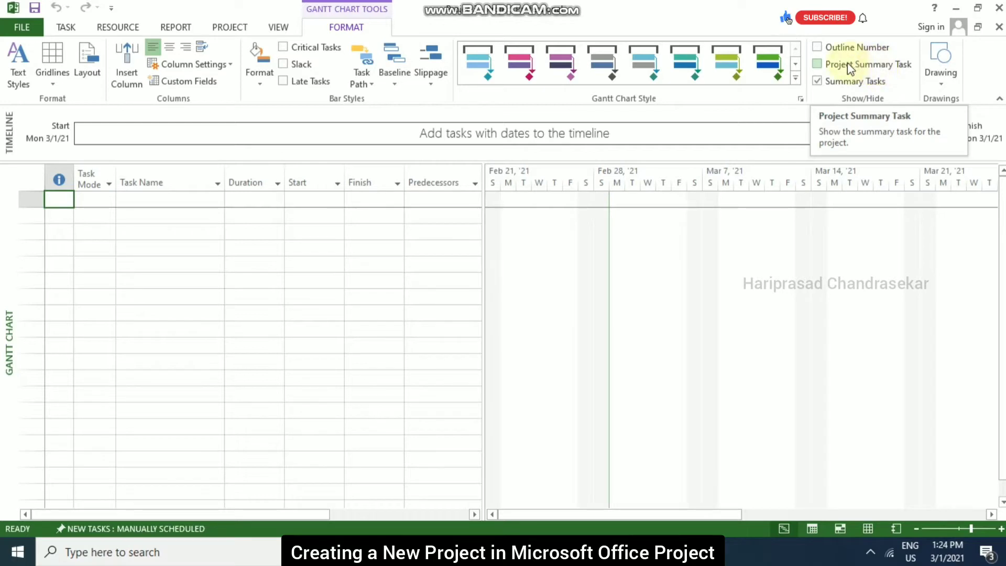
{"action": "left_click", "coordinate": [819, 64]}
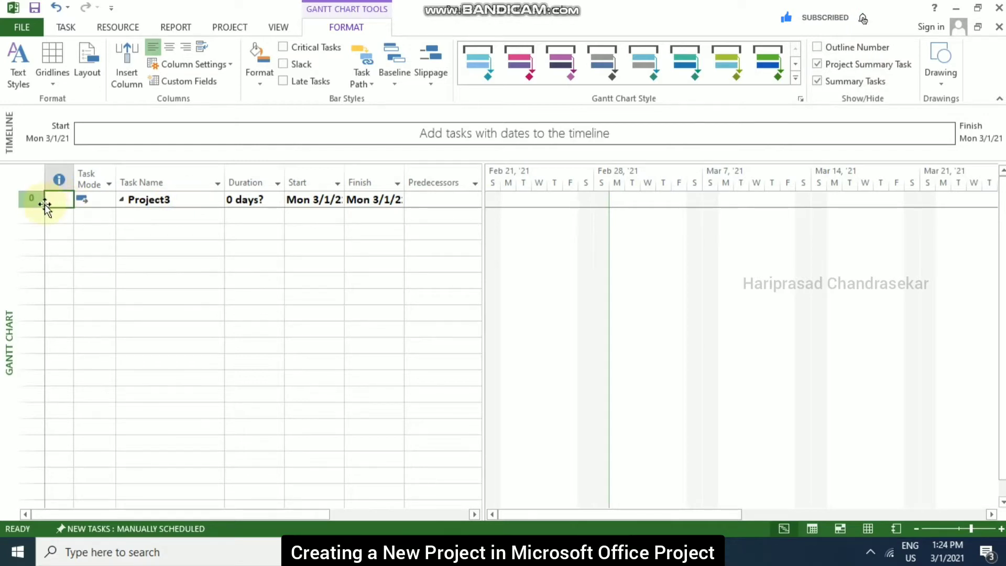
{"action": "left_click", "coordinate": [179, 200]}
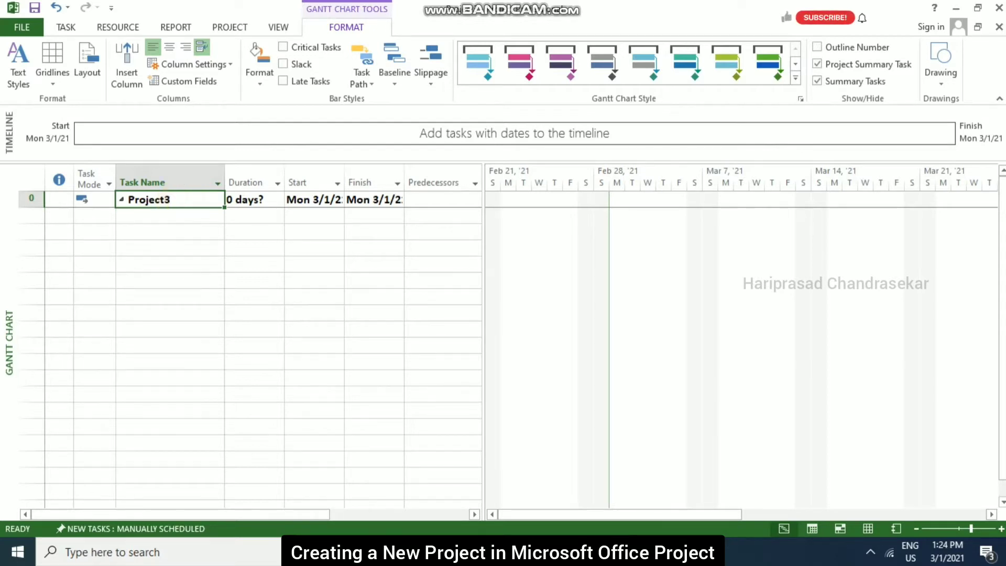
{"action": "type", "text": "House P"}
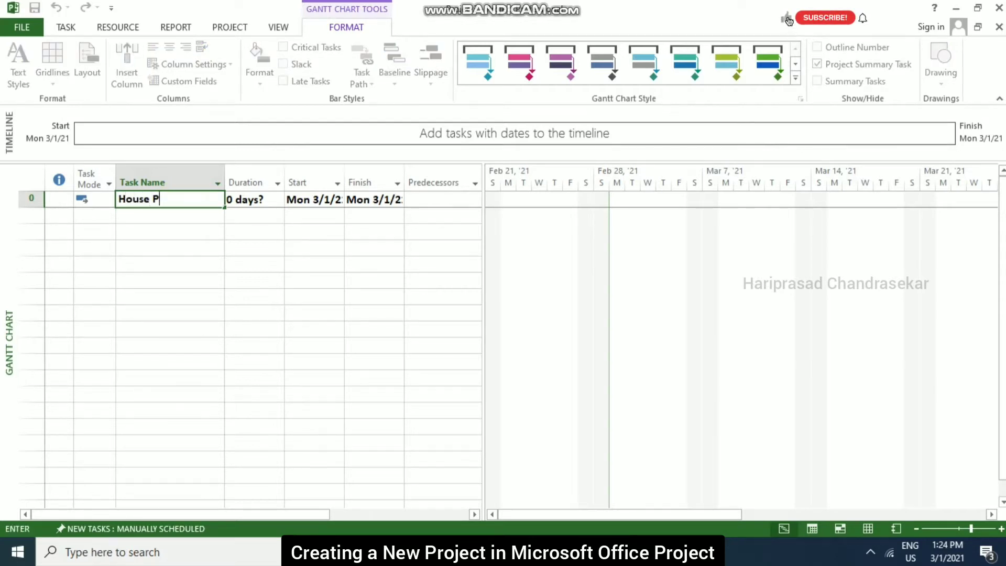
{"action": "type", "text": "roject"}
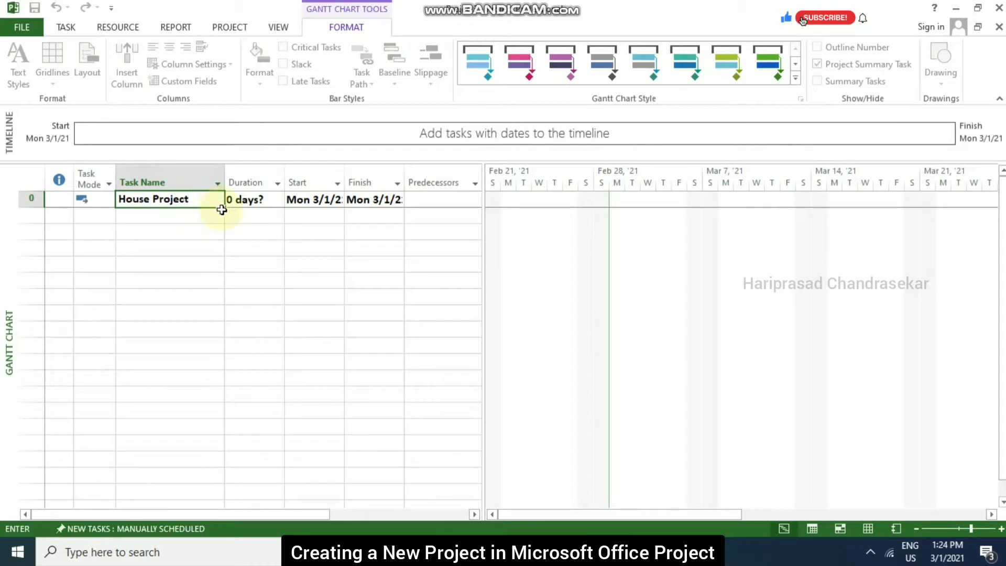
{"action": "left_click", "coordinate": [193, 217]}
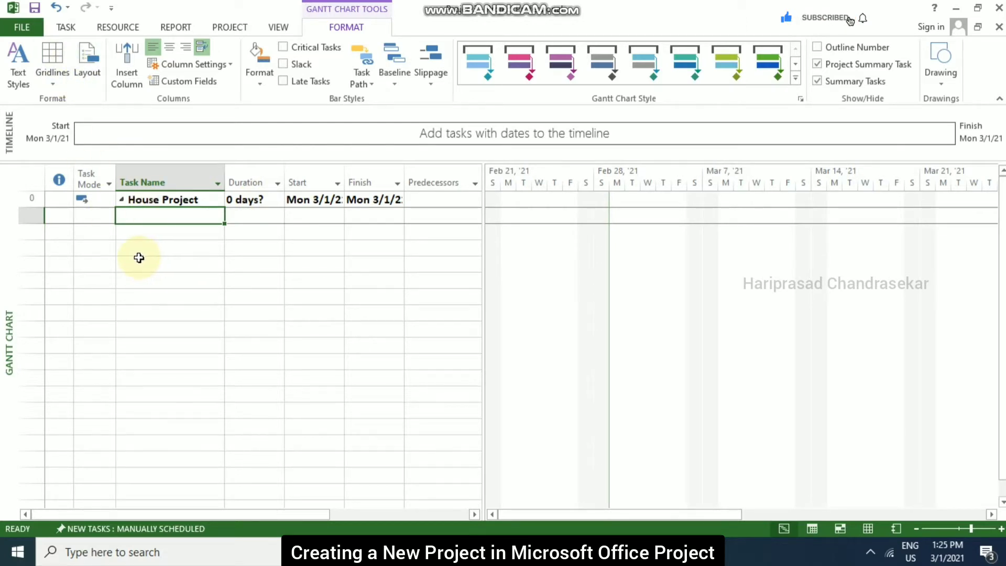
- Add the Advanced Document Properties command from All Commands to the Quick Access Toolbar
{"action": "right_click", "coordinate": [83, 11]}
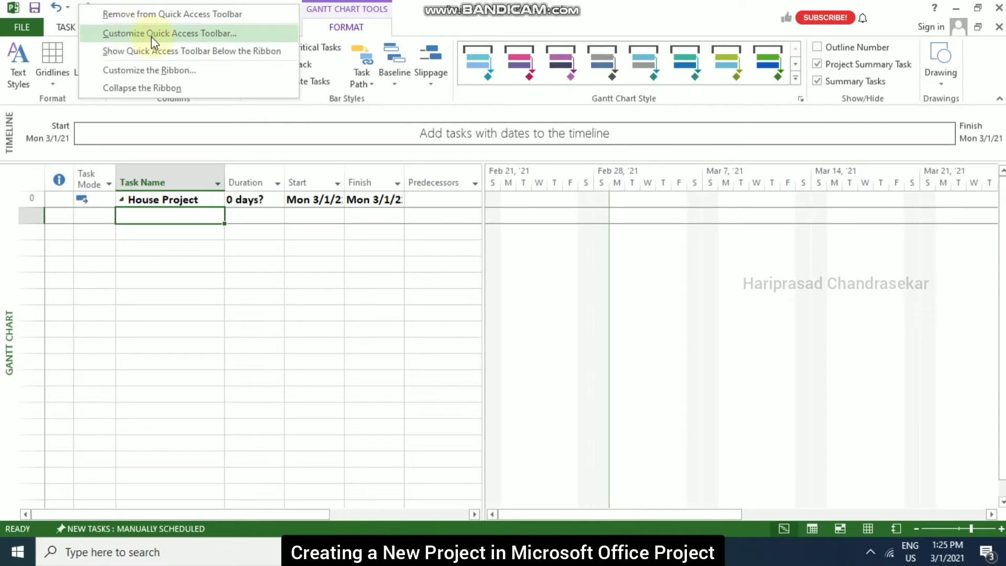
{"action": "left_click", "coordinate": [168, 36]}
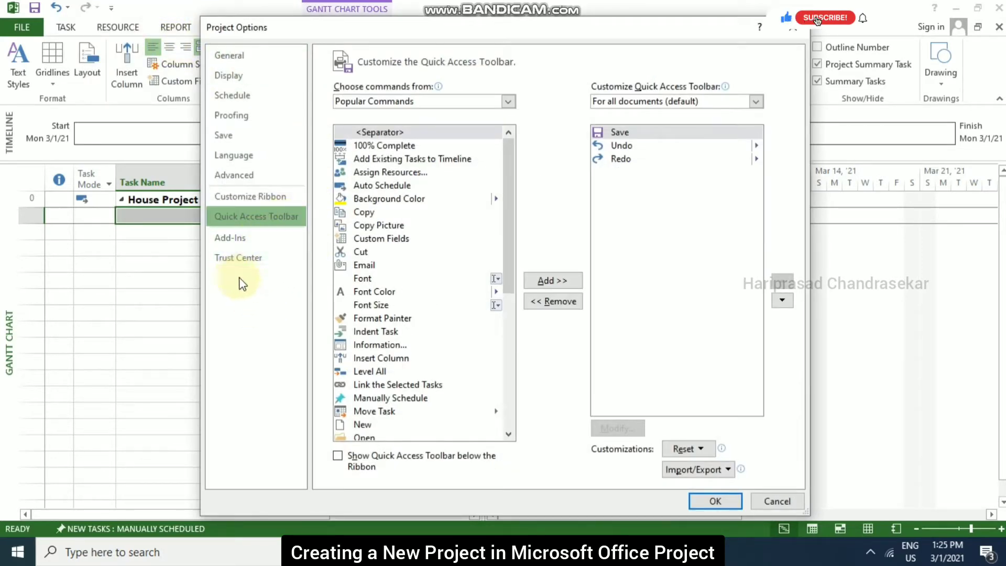
{"action": "left_click", "coordinate": [508, 102]}
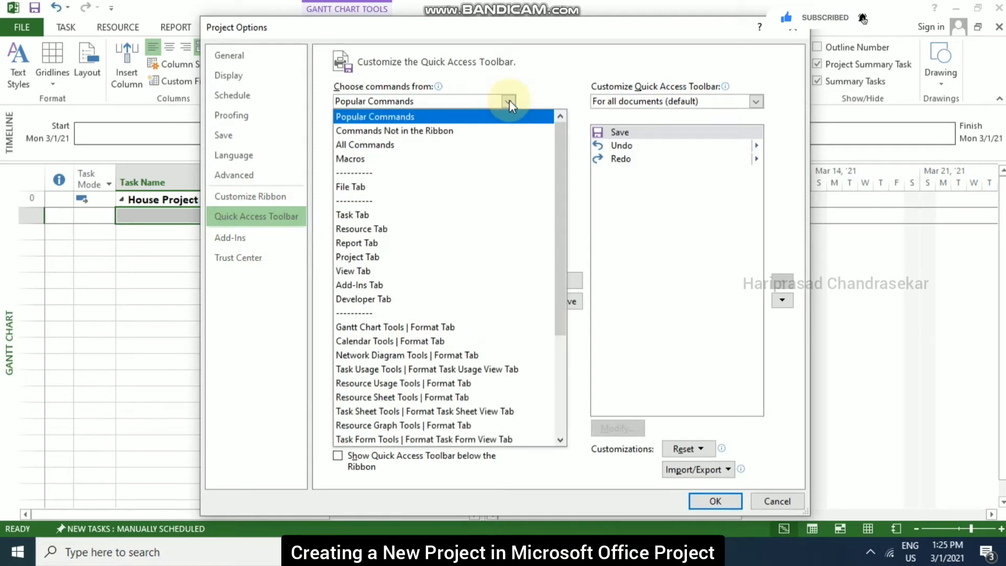
{"action": "left_click", "coordinate": [466, 146]}
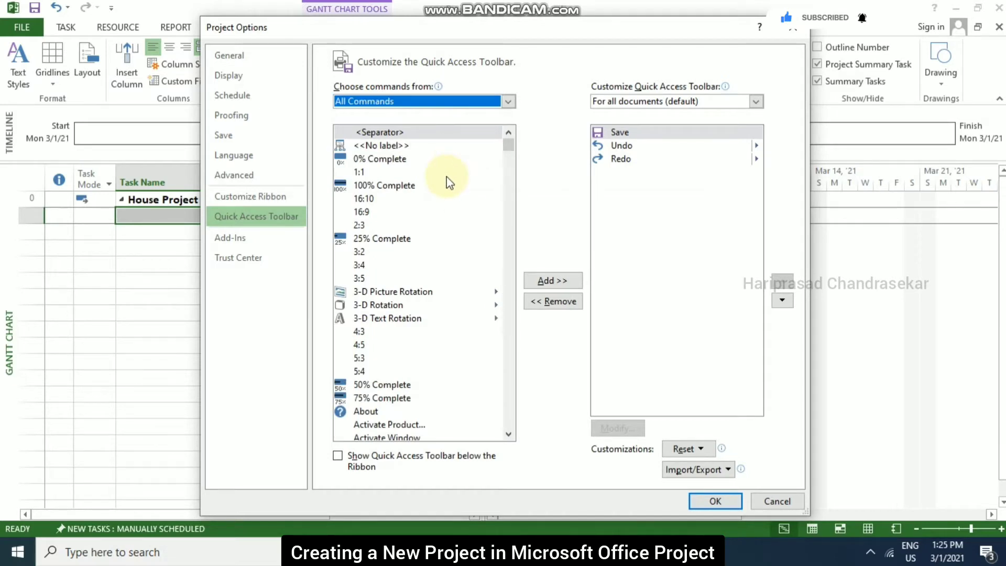
{"action": "scroll", "coordinate": [447, 181], "scroll_direction": "down", "scroll_amount": 4}
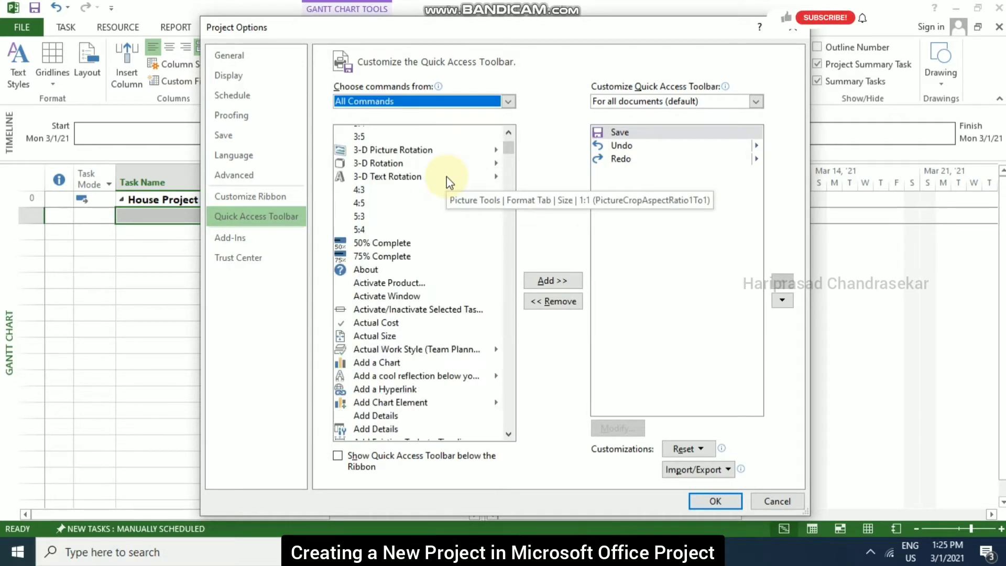
{"action": "scroll", "coordinate": [447, 181], "scroll_direction": "down", "scroll_amount": 2}
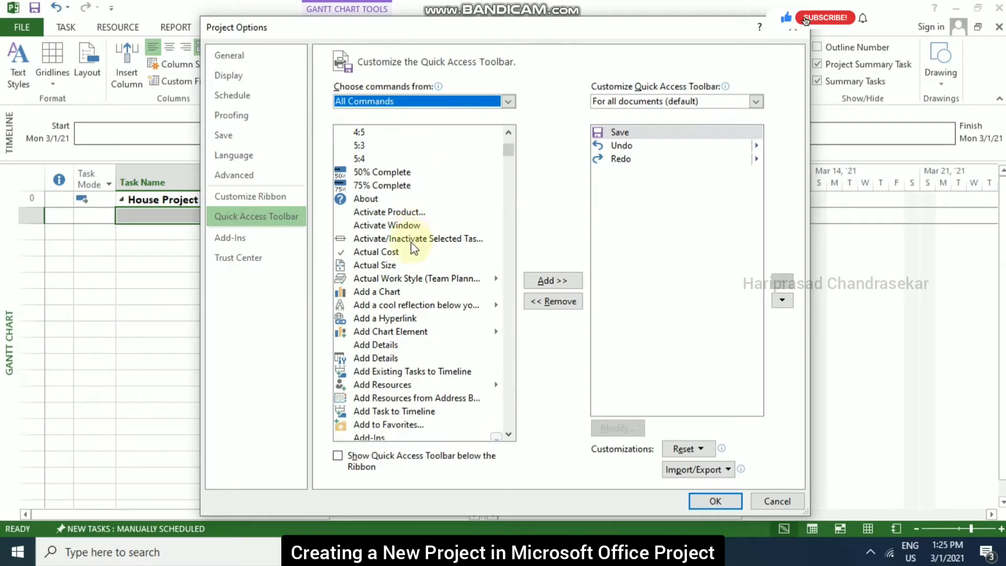
{"action": "scroll", "coordinate": [427, 338], "scroll_direction": "down", "scroll_amount": 2}
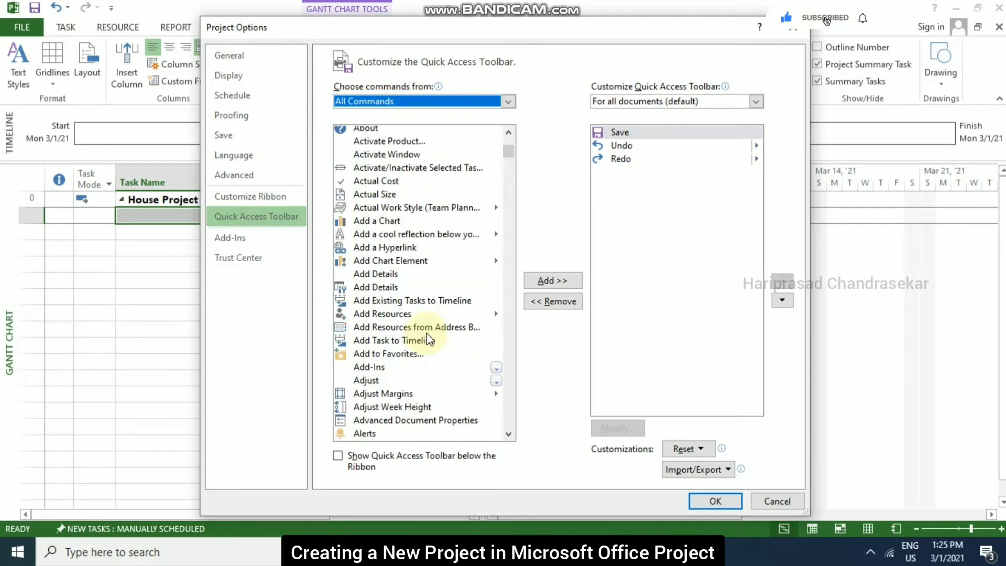
{"action": "scroll", "coordinate": [427, 346], "scroll_direction": "down", "scroll_amount": 2}
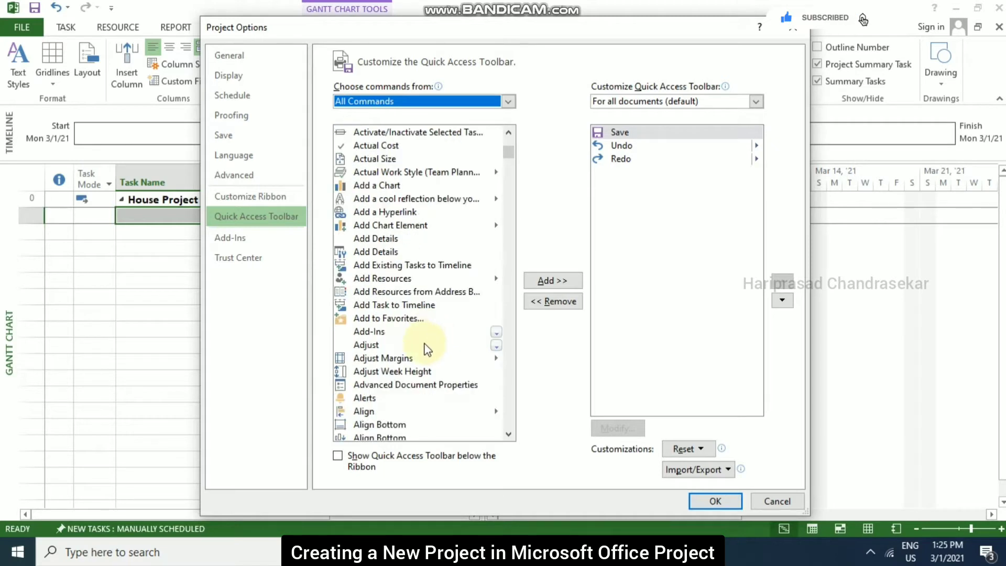
{"action": "left_click", "coordinate": [393, 351]}
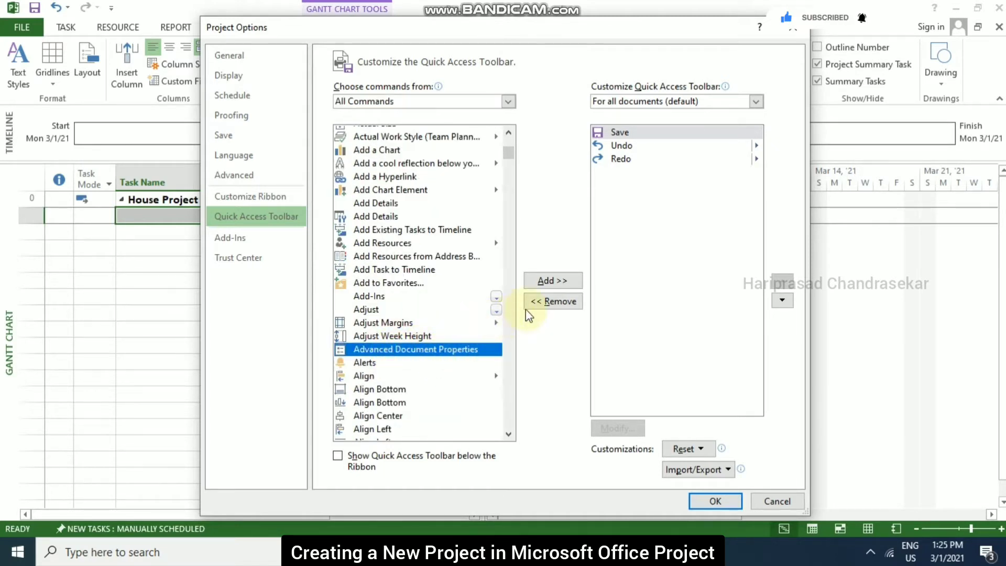
{"action": "left_click", "coordinate": [621, 160]}
{"action": "left_click", "coordinate": [566, 281]}
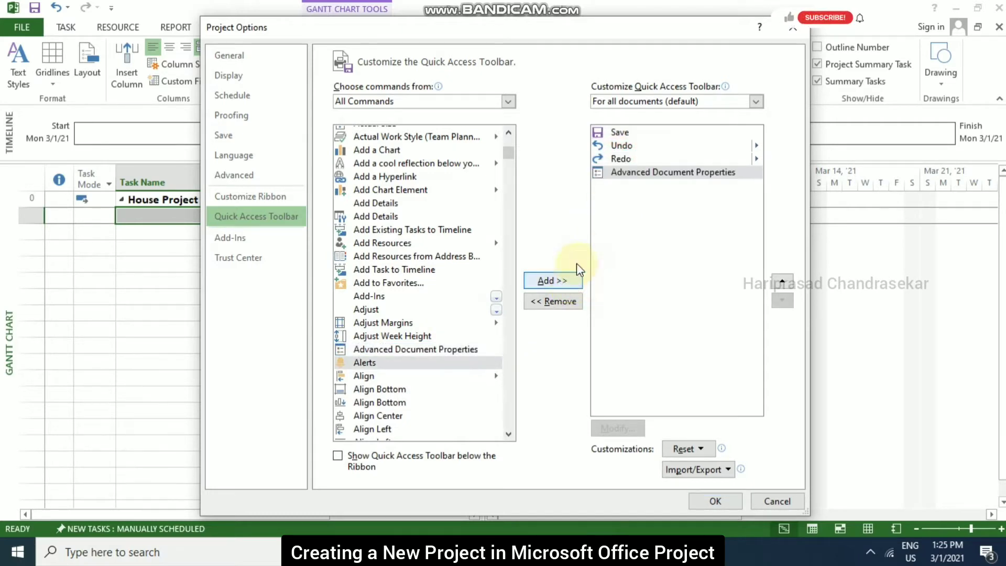
{"action": "left_click", "coordinate": [714, 502]}
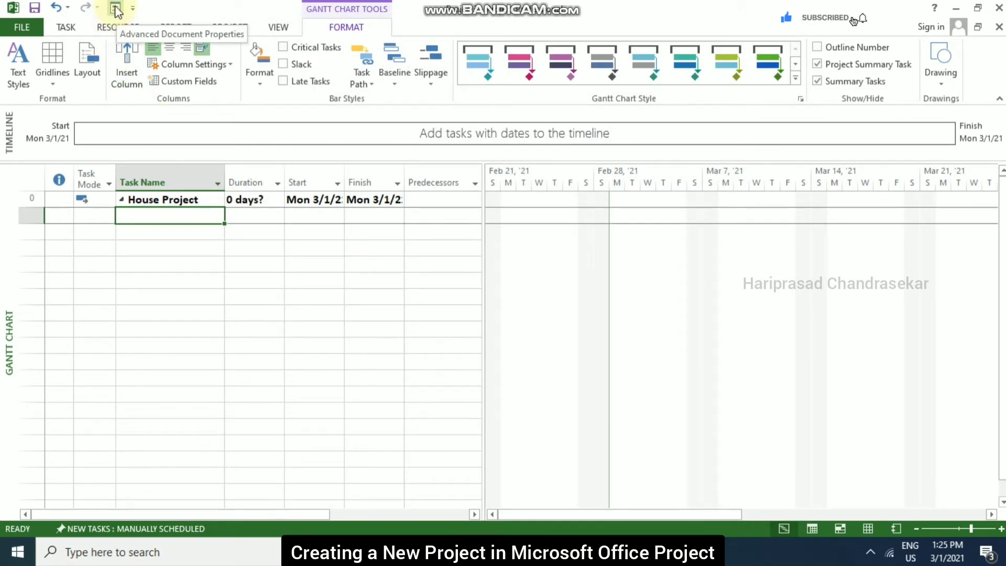
- Open the advanced document properties and enter the author's name and the company "ABC Pvt Ltd"
{"action": "left_click", "coordinate": [116, 9]}
{"action": "left_click_drag", "start_coordinate": [180, 25], "coordinate": [488, 103]}
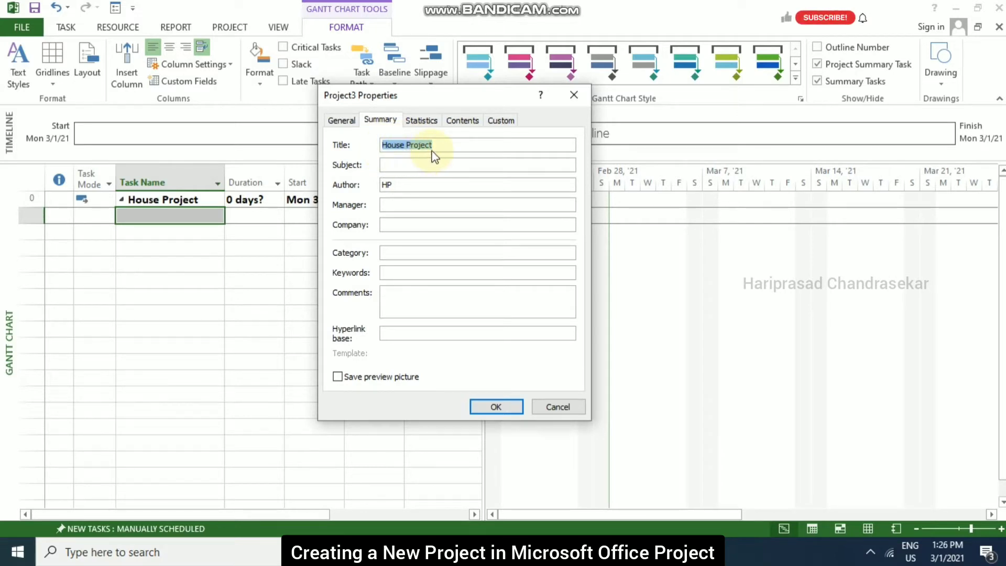
{"action": "double_click", "coordinate": [415, 185]}
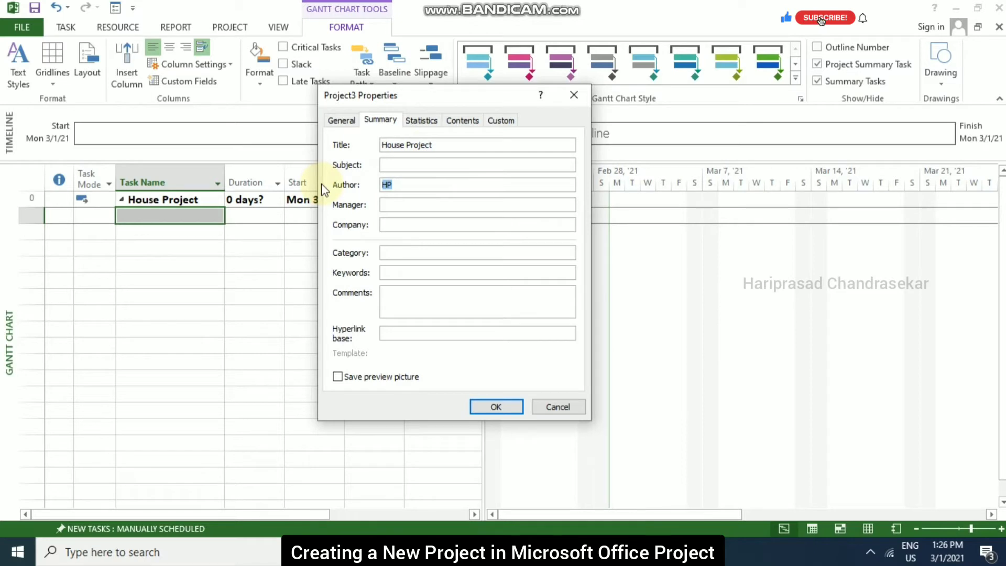
{"action": "type", "text": "Hariprasad"}
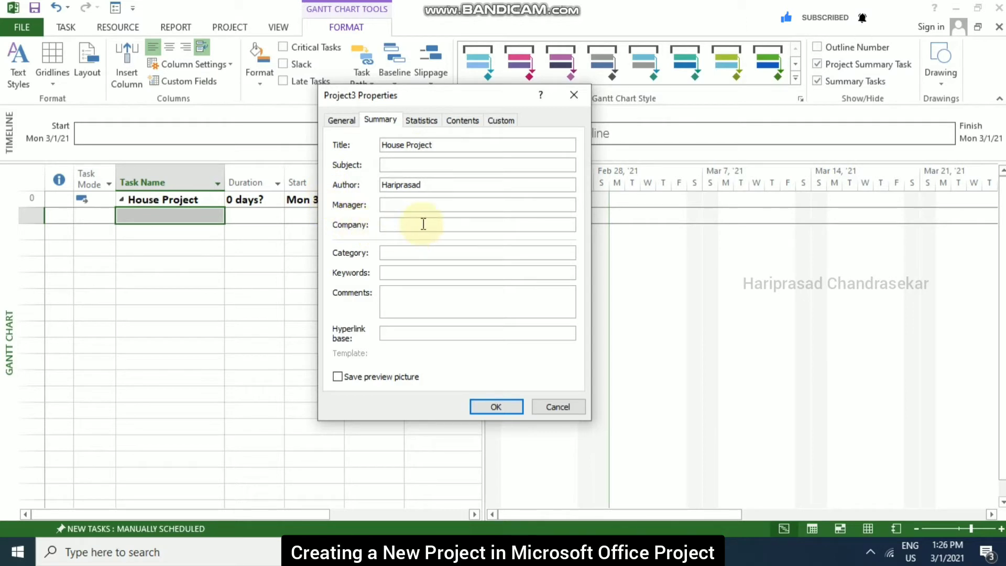
{"action": "left_click", "coordinate": [395, 164]}
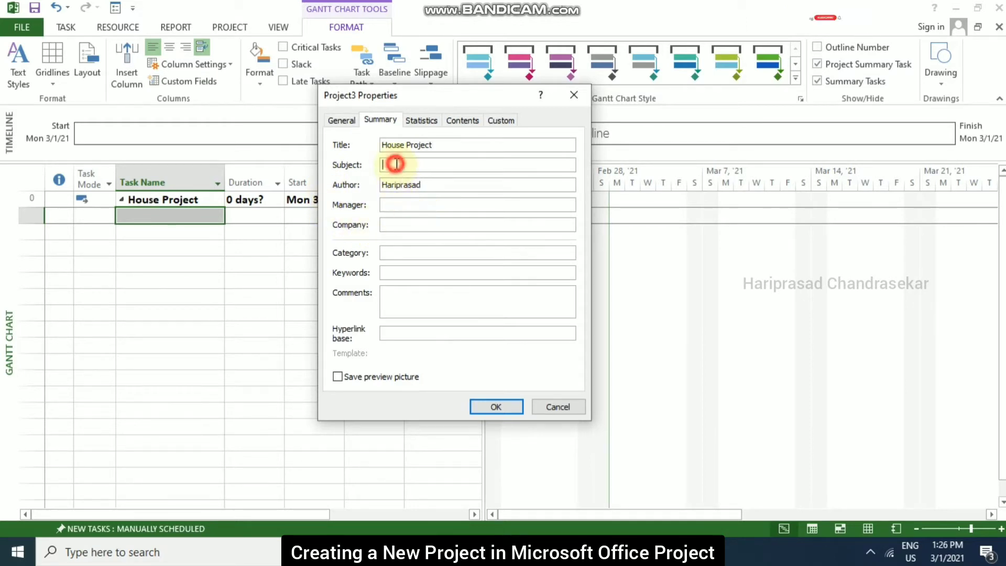
{"action": "left_click", "coordinate": [398, 227]}
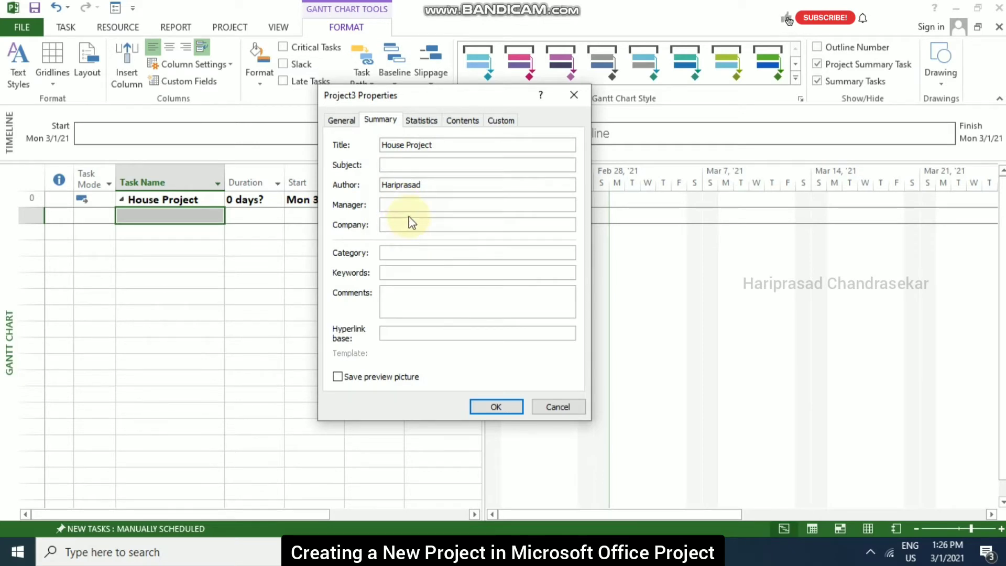
{"action": "type", "text": "ABC Pvt Ltd"}
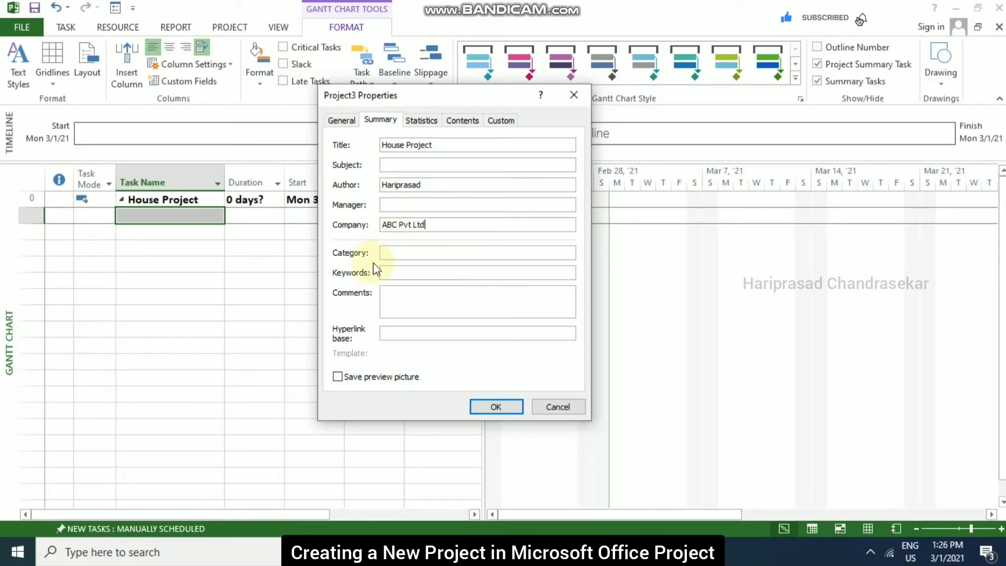
- Set category "Construction", keyword "Civil" and comment "This is an individual villa project.", and enable saving a preview picture
{"action": "left_click", "coordinate": [401, 255]}
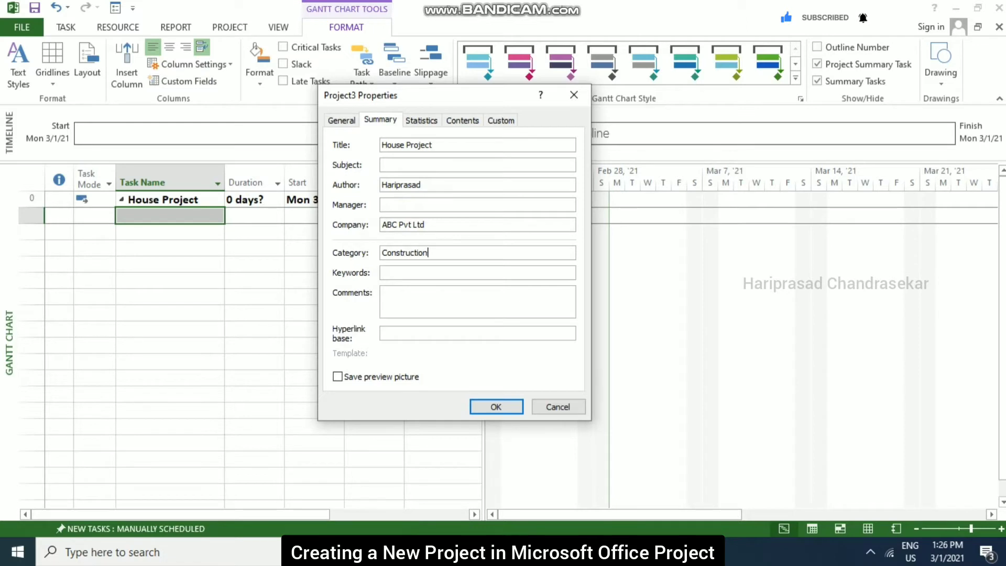
{"action": "left_click", "coordinate": [408, 273]}
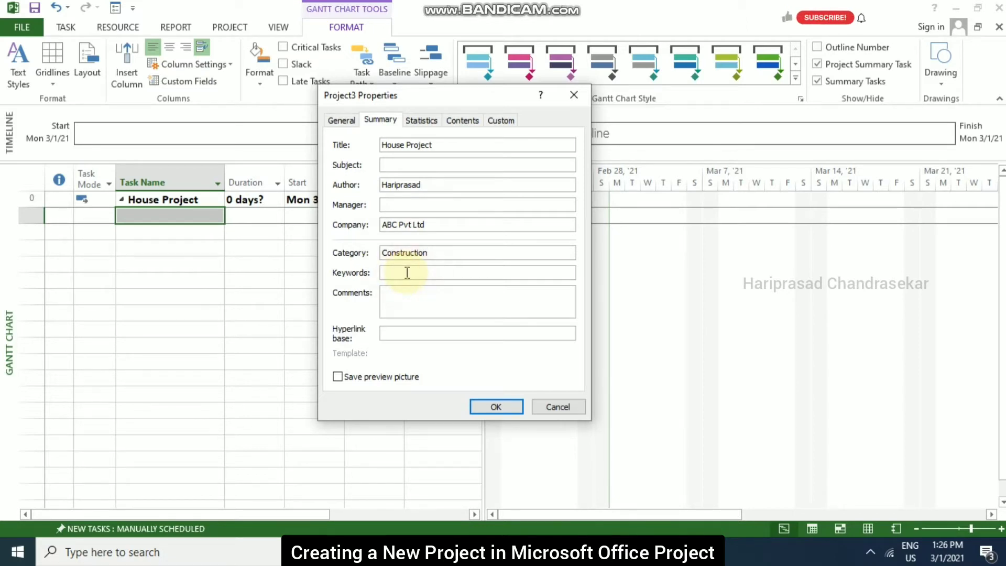
{"action": "type", "text": "Civil"}
{"action": "left_click", "coordinate": [410, 297]}
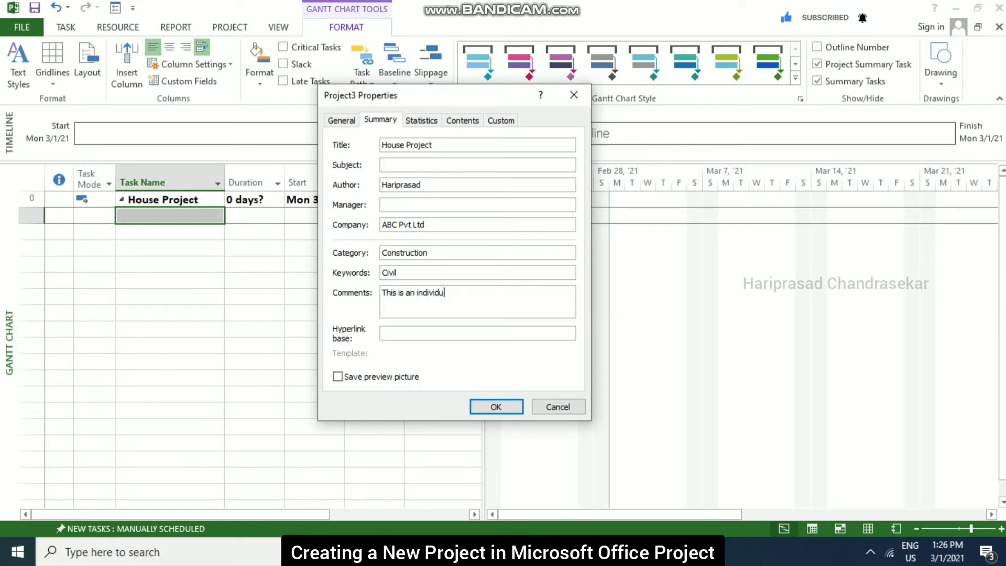
{"action": "type", "text": "villa project."}
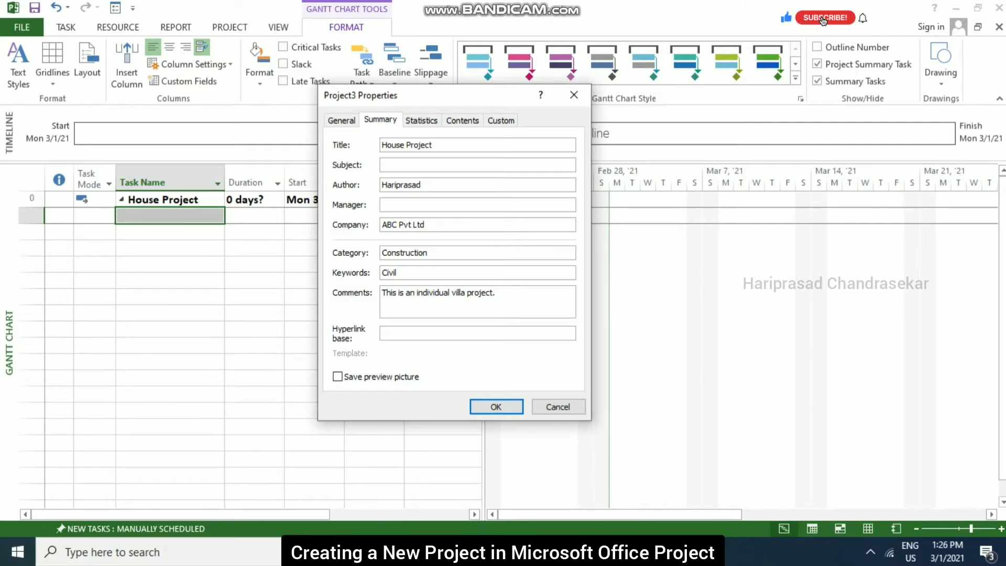
{"action": "left_click", "coordinate": [408, 335]}
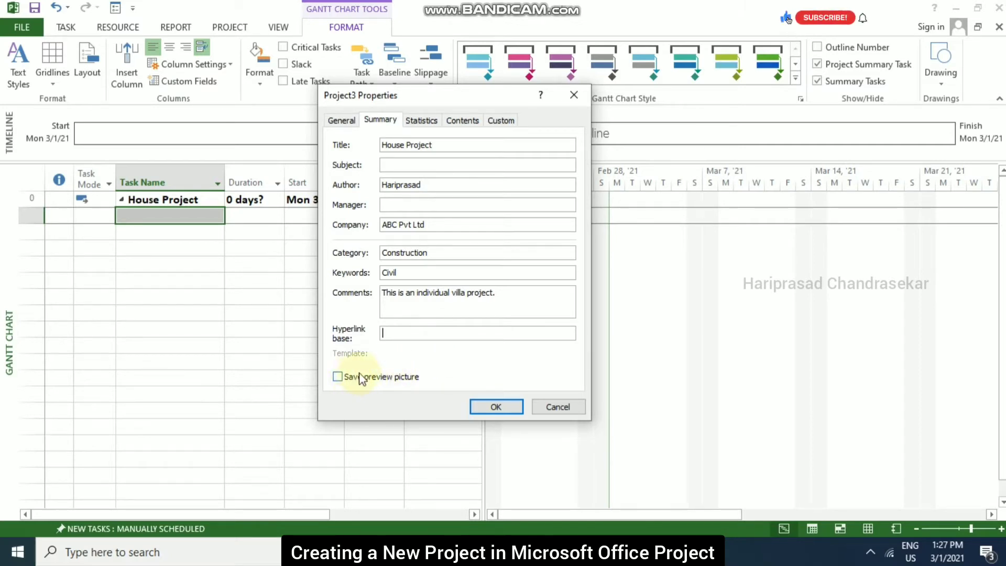
{"action": "left_click", "coordinate": [340, 378]}
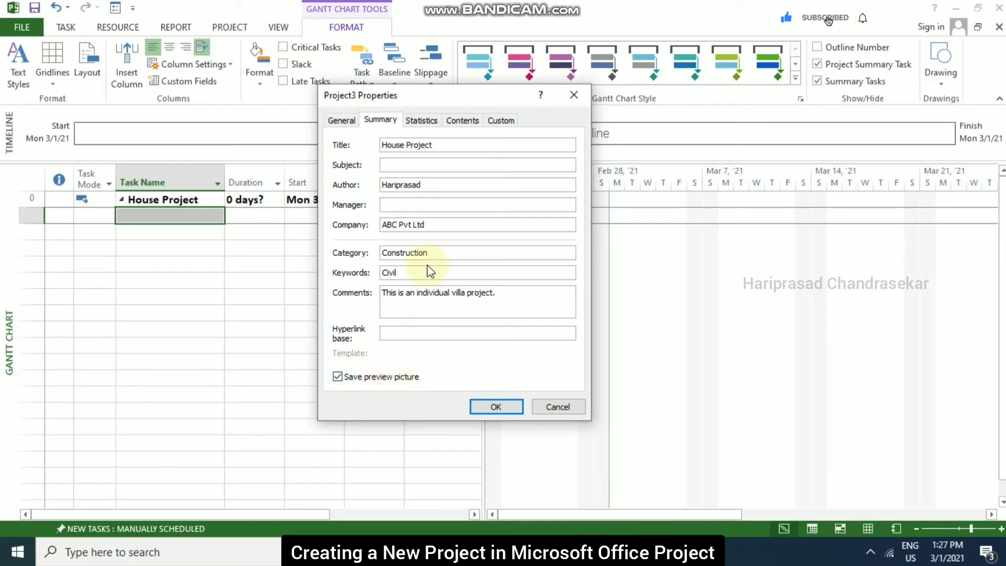
- Review the general, statistics, contents and custom properties, and apply the completed document properties
{"action": "left_click", "coordinate": [341, 120]}
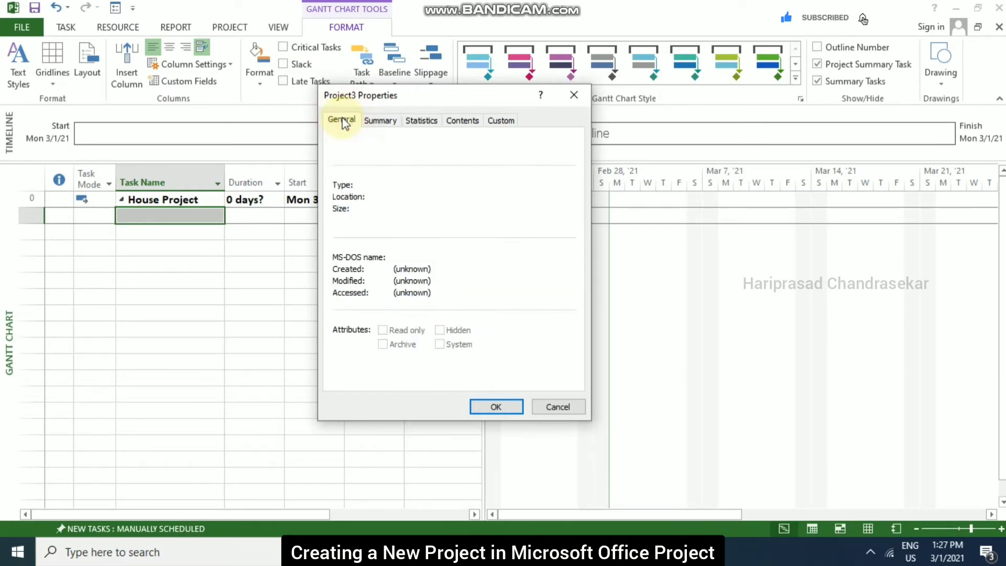
{"action": "left_click", "coordinate": [379, 121]}
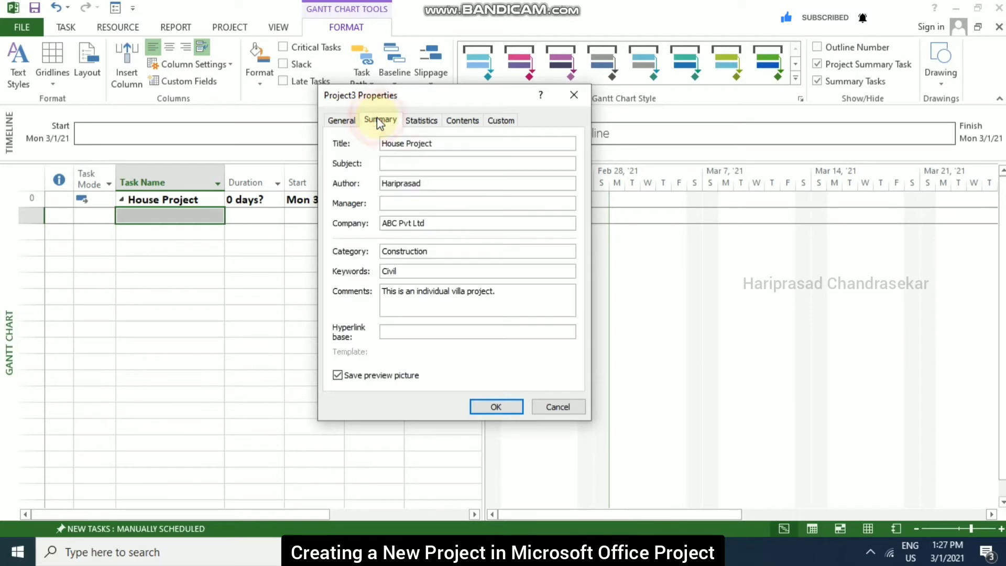
{"action": "left_click", "coordinate": [420, 122]}
{"action": "left_click", "coordinate": [464, 124]}
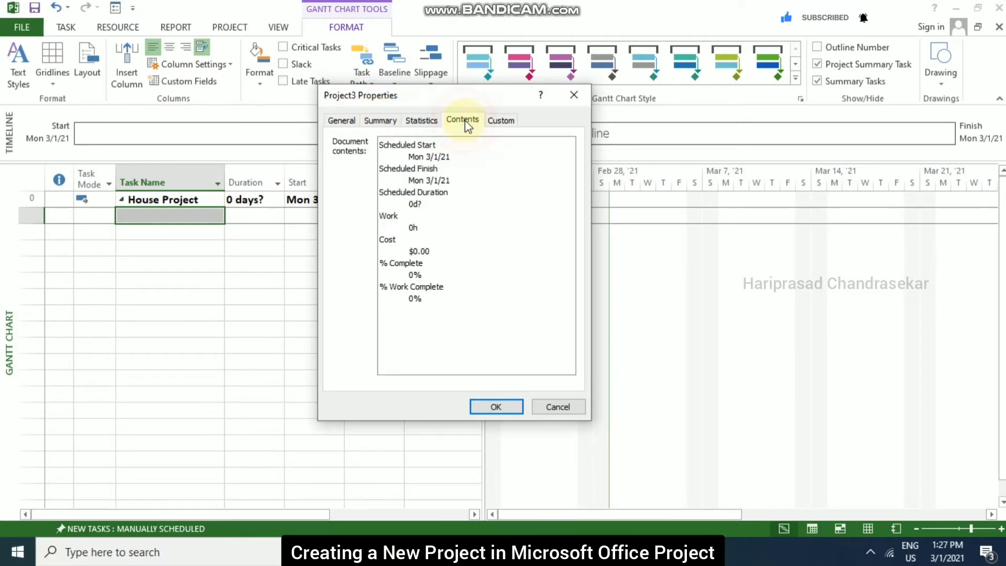
{"action": "left_click", "coordinate": [501, 124]}
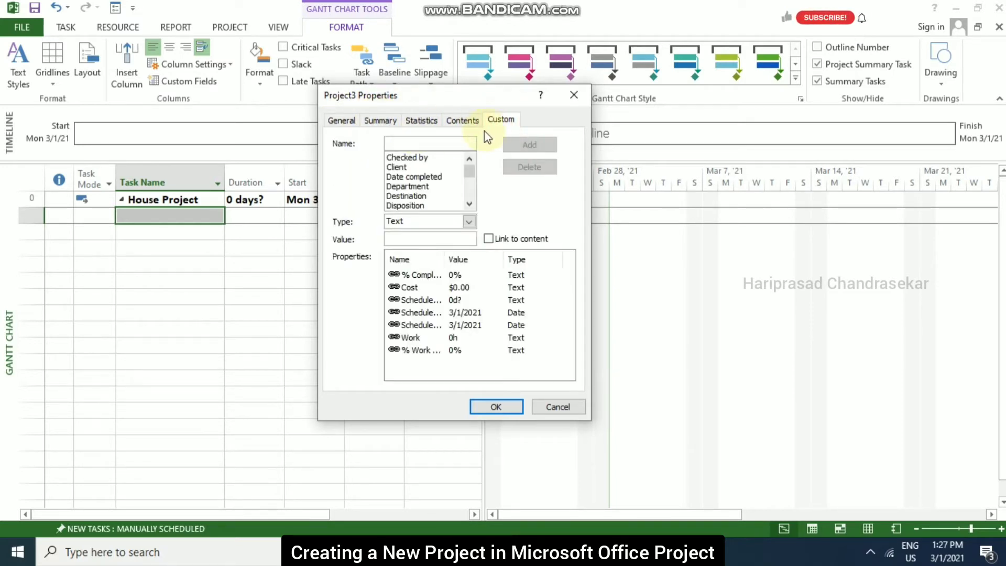
{"action": "left_click", "coordinate": [386, 125]}
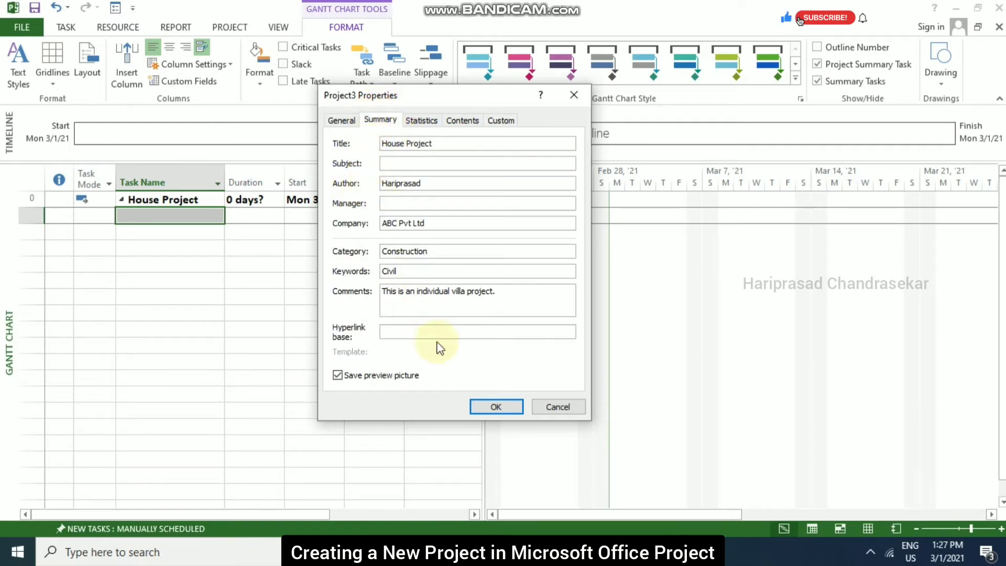
{"action": "left_click", "coordinate": [508, 406]}
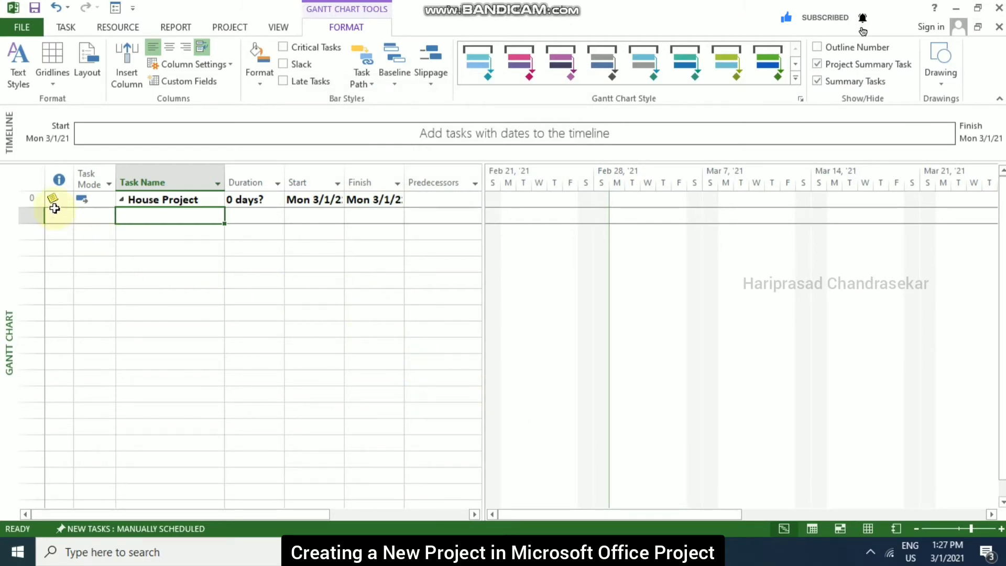
- Open the project information and view the calendar for choosing the project's start date
{"action": "mouse_move", "coordinate": [52, 199]}
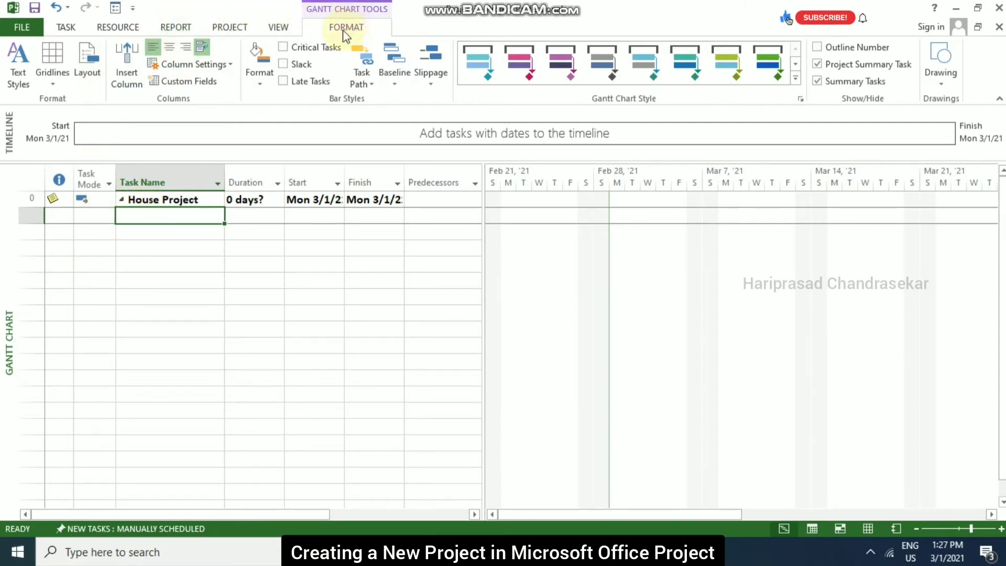
{"action": "left_click", "coordinate": [229, 27]}
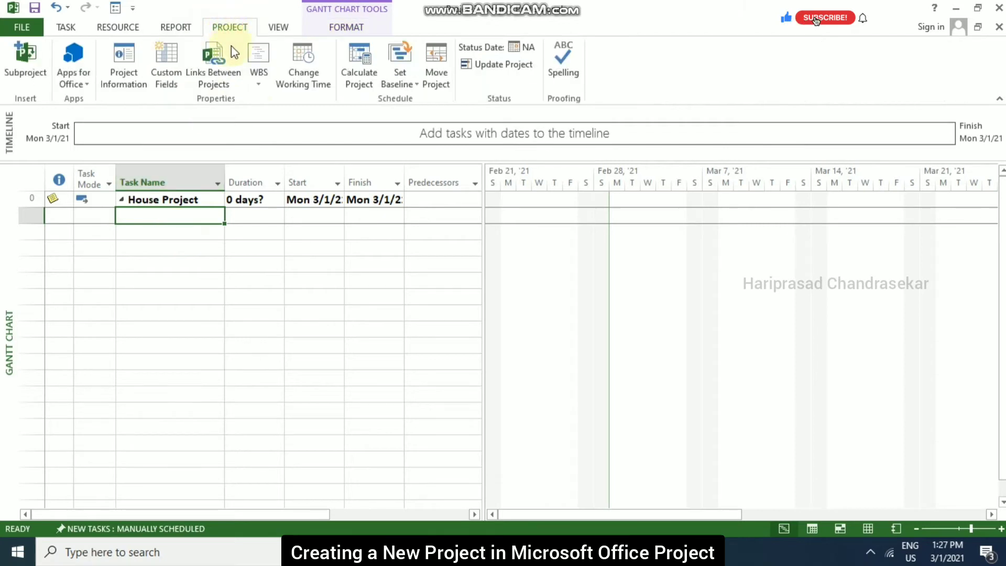
{"action": "left_click", "coordinate": [122, 59]}
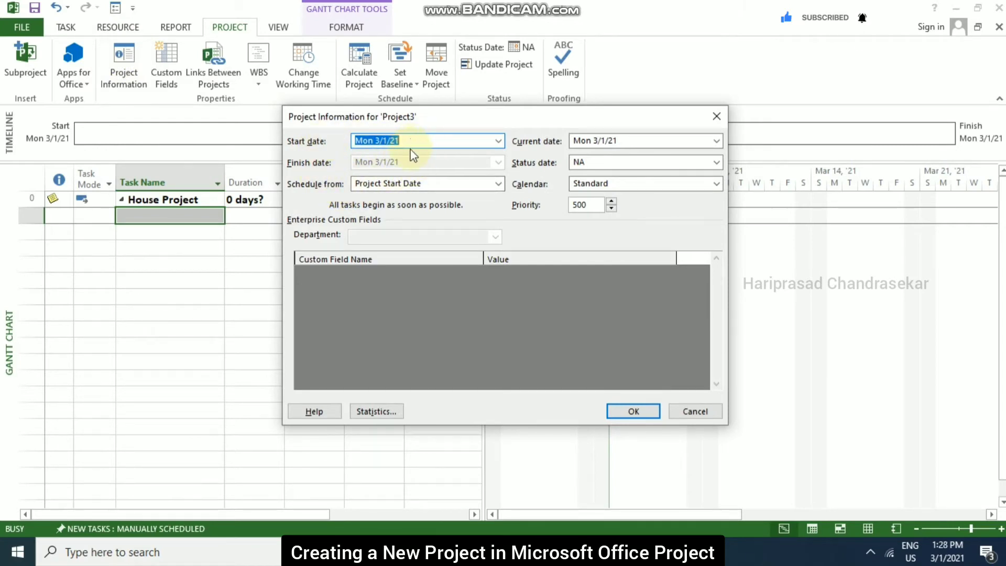
{"action": "left_click", "coordinate": [498, 140]}
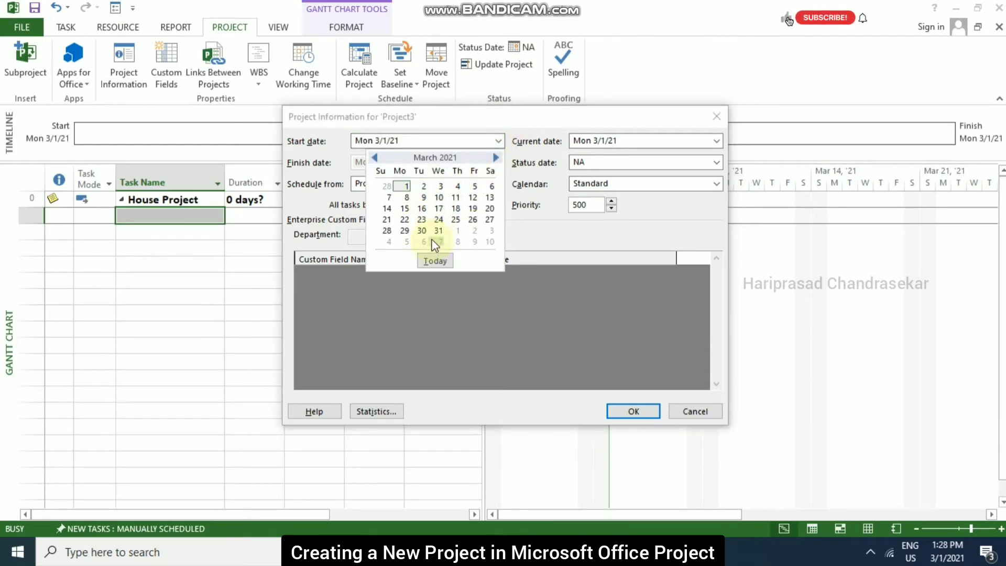
{"action": "left_click", "coordinate": [512, 122]}
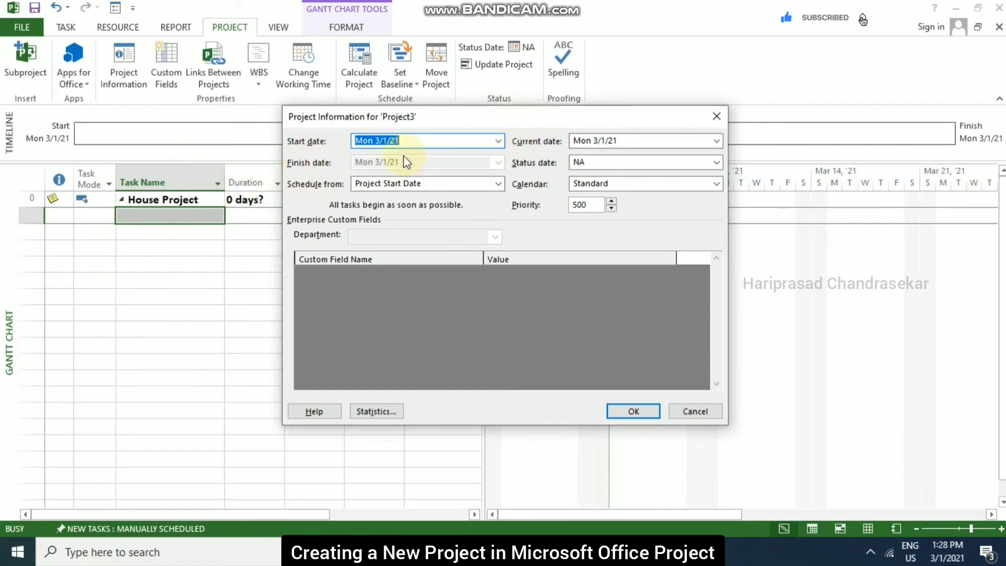
- Try scheduling the project from Project Finish Date, and return the setting to Project Start Date
{"action": "left_click", "coordinate": [499, 185]}
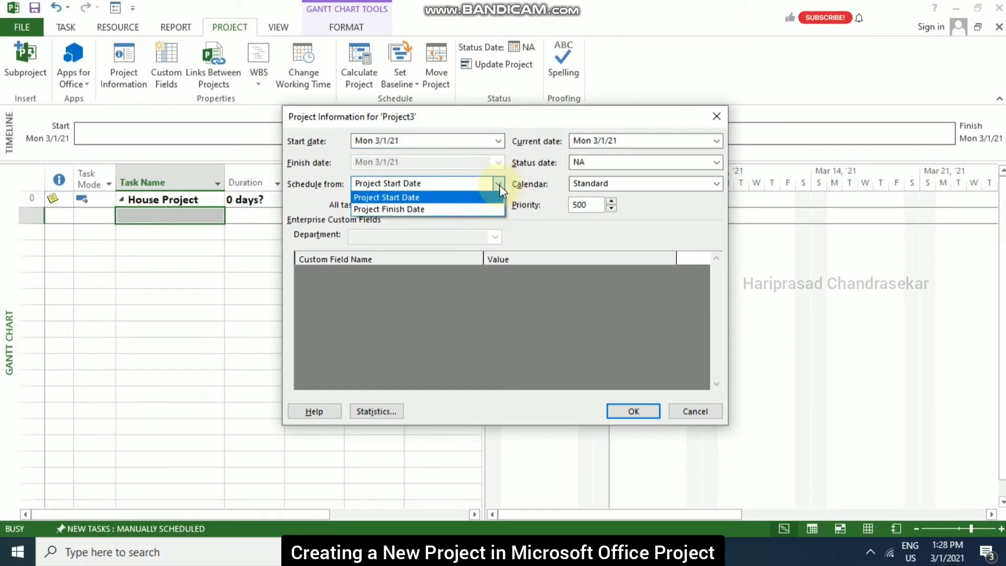
{"action": "left_click", "coordinate": [413, 209]}
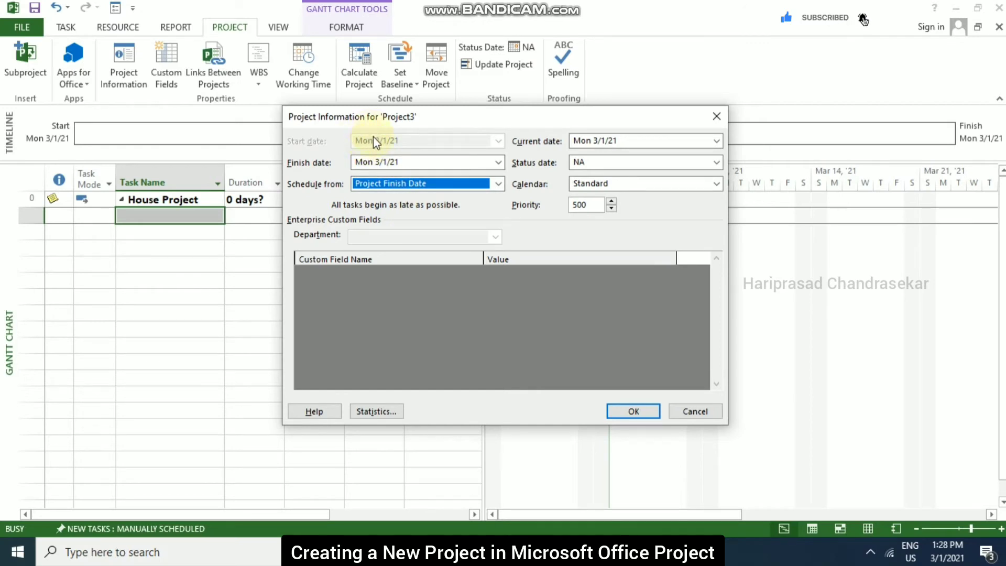
{"action": "left_click", "coordinate": [397, 184]}
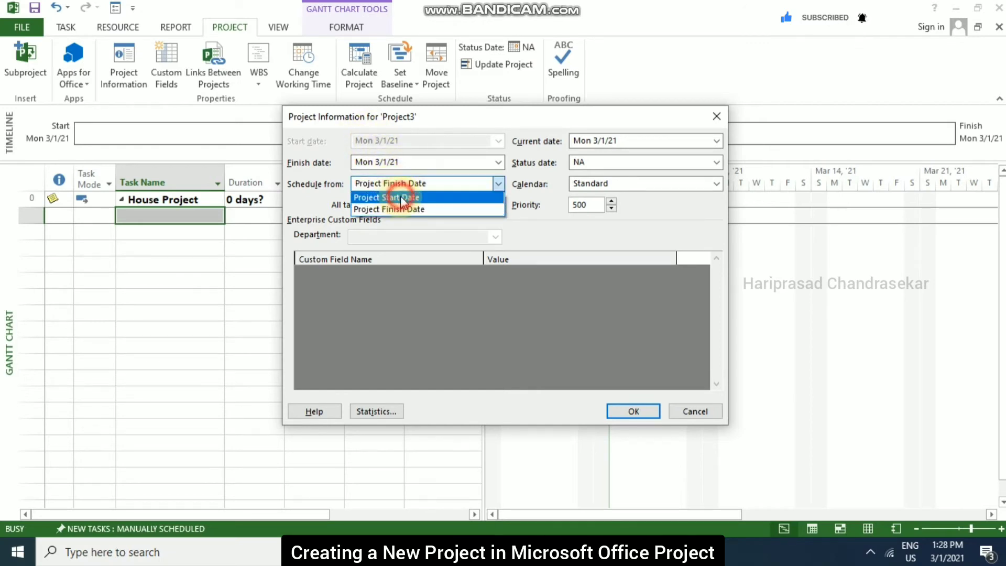
{"action": "left_click", "coordinate": [402, 198]}
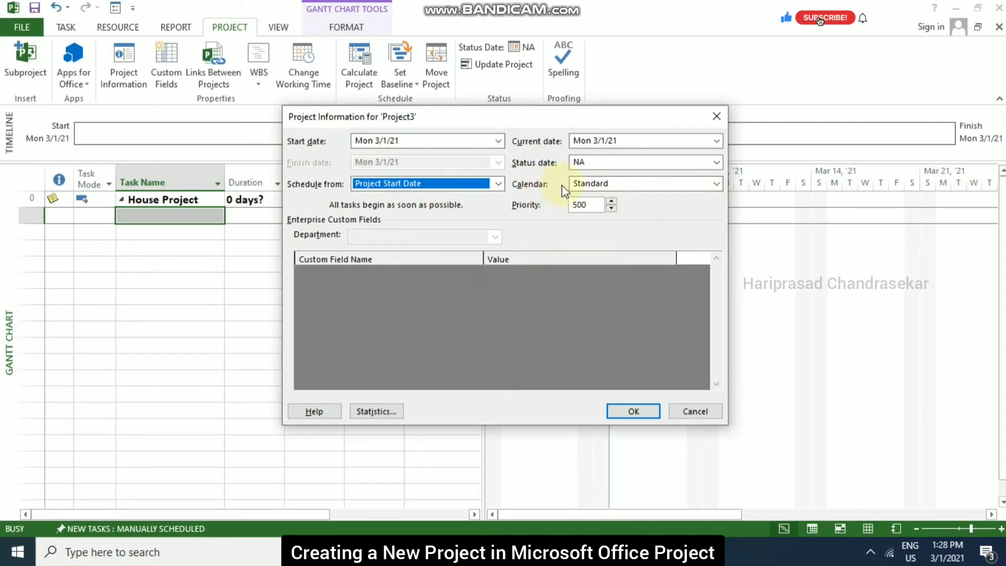
- Choose the Standard calendar for the project and apply the project information
{"action": "left_click", "coordinate": [716, 184]}
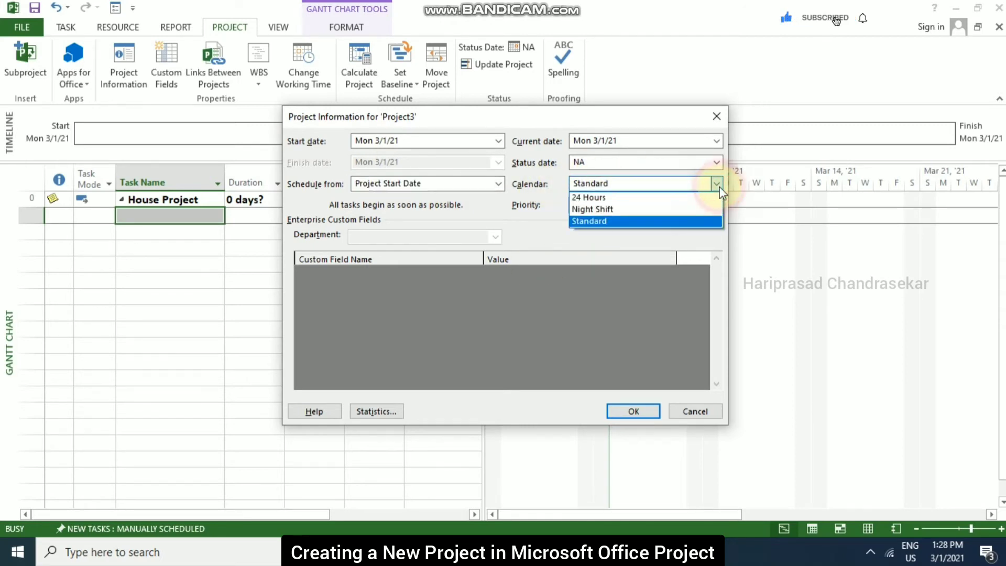
{"action": "left_click", "coordinate": [609, 223]}
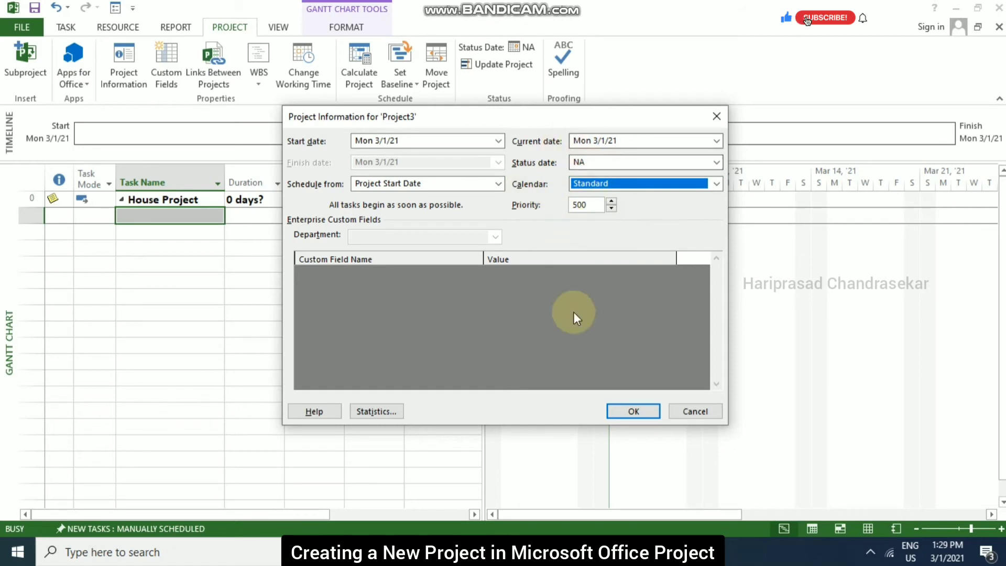
{"action": "left_click", "coordinate": [635, 413]}
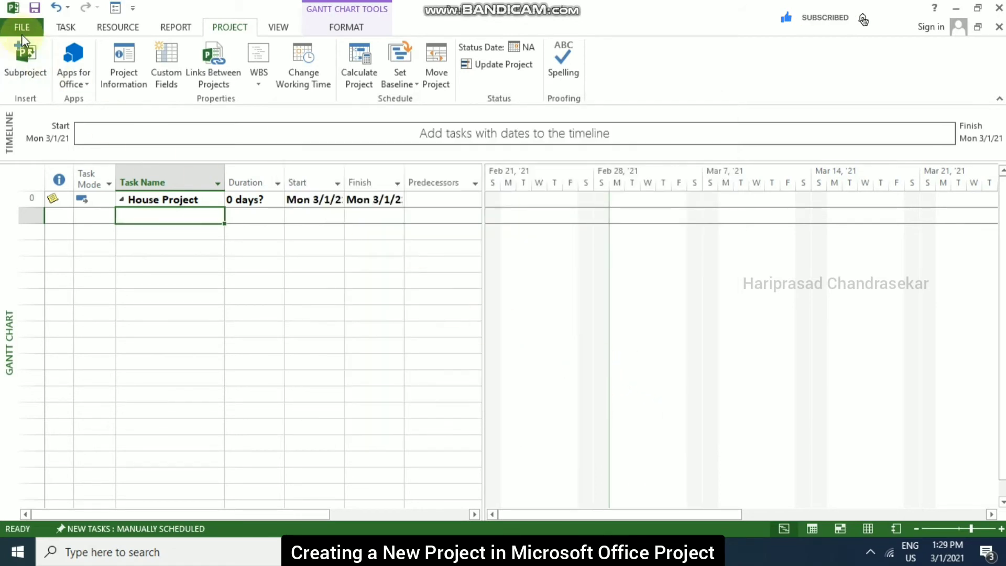
- Start saving the project to the MS Project Files folder in Documents
{"action": "left_click", "coordinate": [67, 29]}
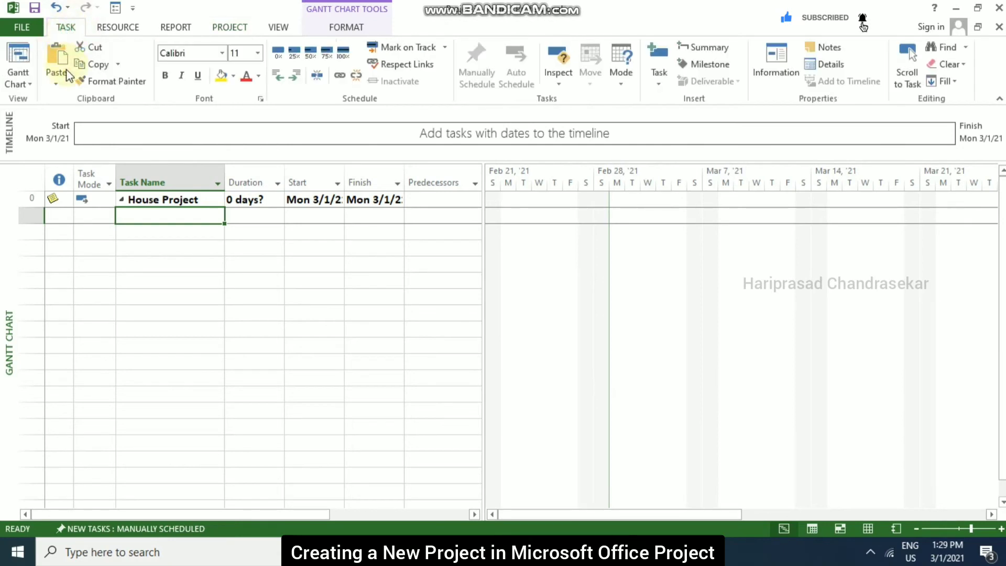
{"action": "left_click", "coordinate": [35, 11]}
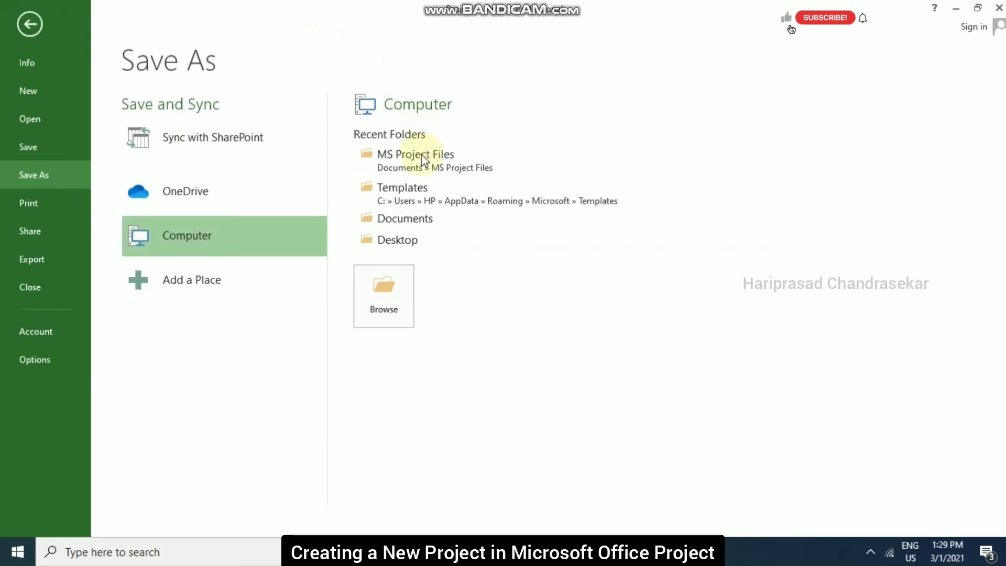
{"action": "left_click", "coordinate": [414, 160]}
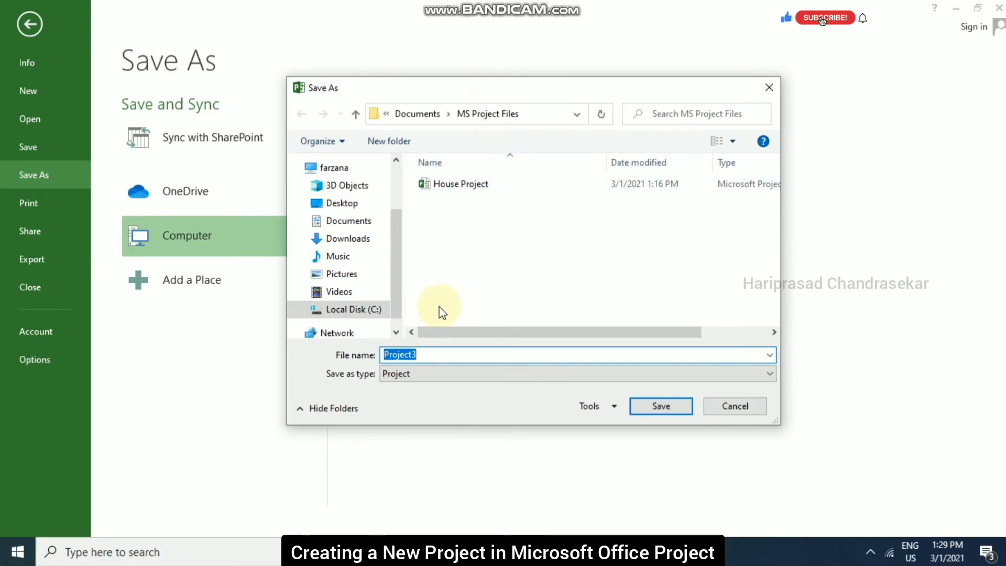
{"action": "type", "text": "Hou"}
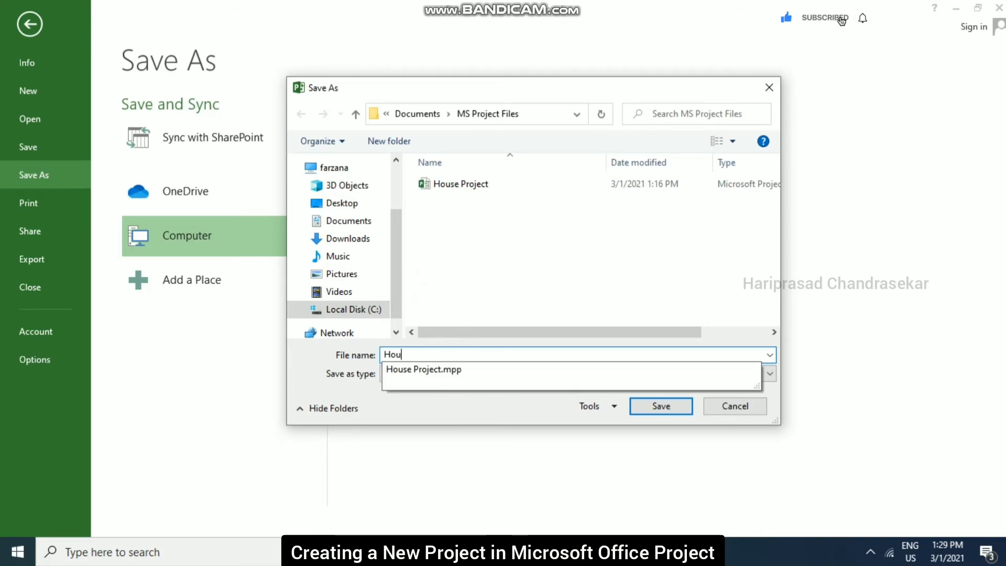
{"action": "type", "text": "se "}
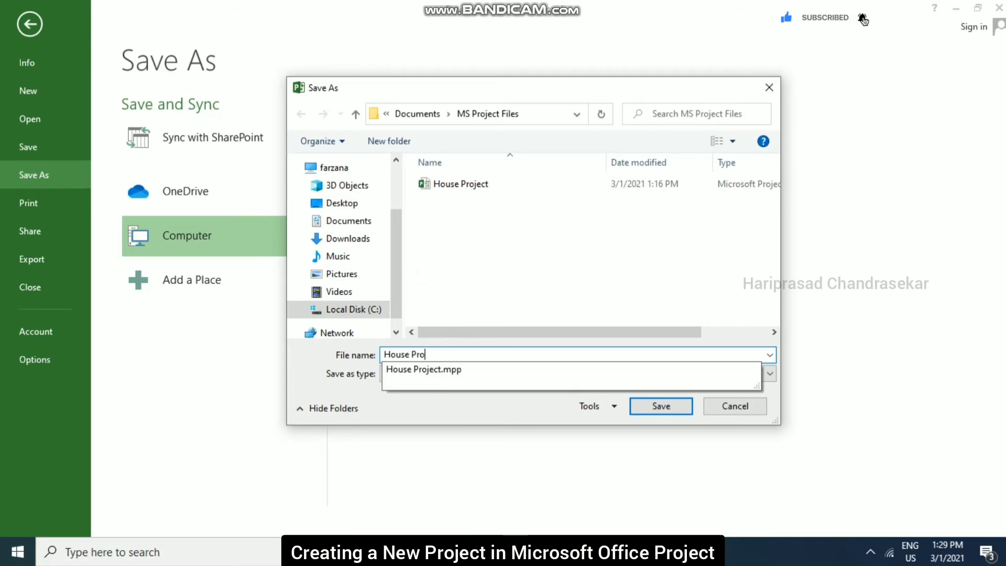
{"action": "type", "text": "Pro"}
{"action": "key", "text": "BackSpace"}
{"action": "key", "text": "BackSpace"}
{"action": "key", "text": "BackSpace"}
{"action": "key", "text": "BackSpace"}
{"action": "key", "text": "BackSpace"}
{"action": "key", "text": "BackSpace"}
{"action": "key", "text": "BackSpace"}
{"action": "key", "text": "BackSpace"}
{"action": "key", "text": "BackSpace"}
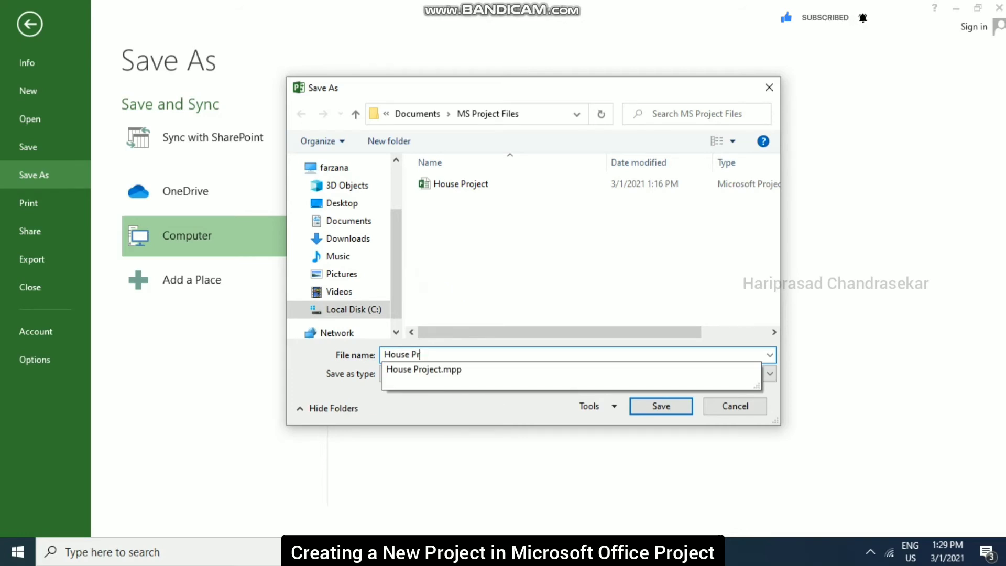
- Name the file "Individual Villa Project", choose the Project file type, and save it
{"action": "type", "text": "Individual"}
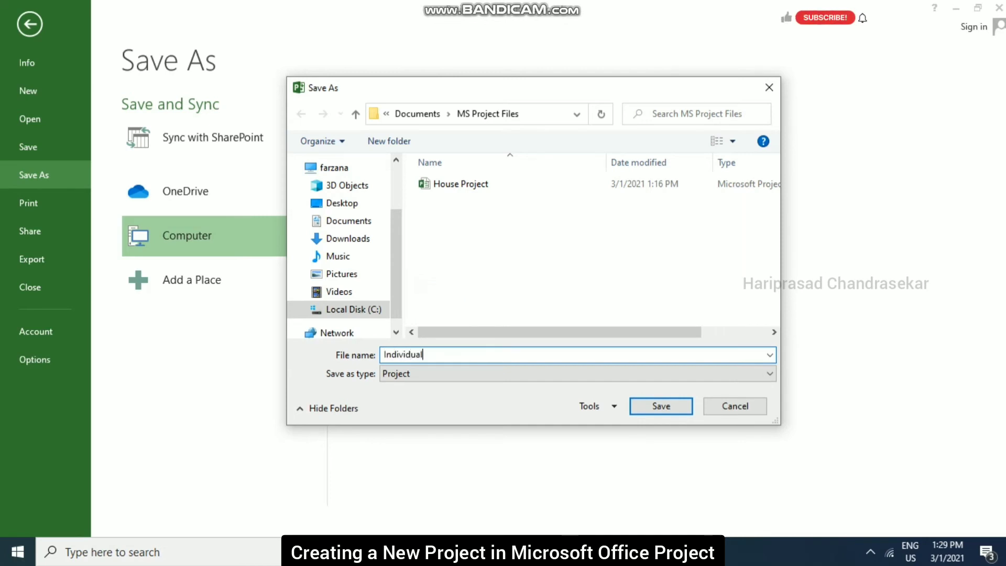
{"action": "type", "text": " Villa Project"}
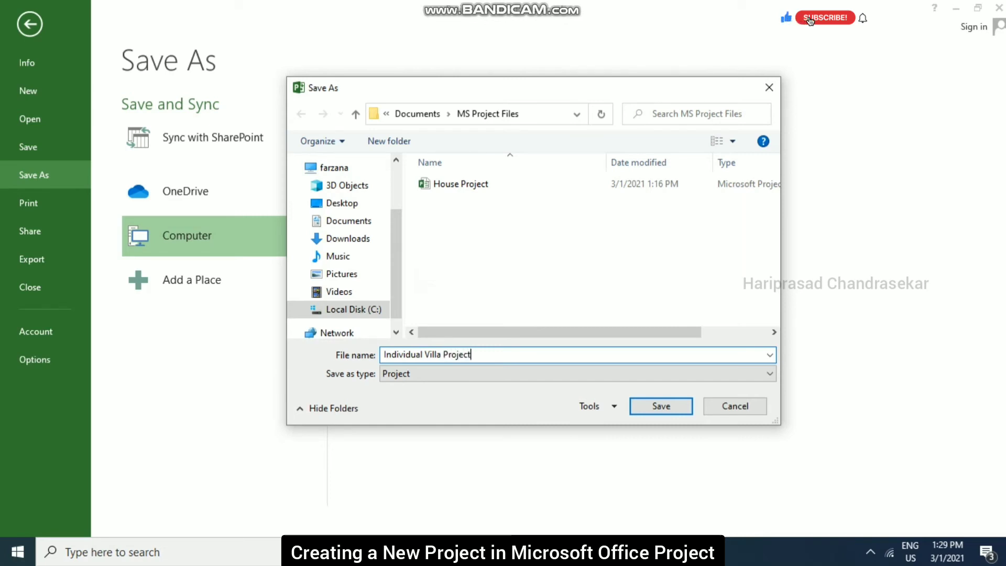
{"action": "left_click", "coordinate": [666, 374]}
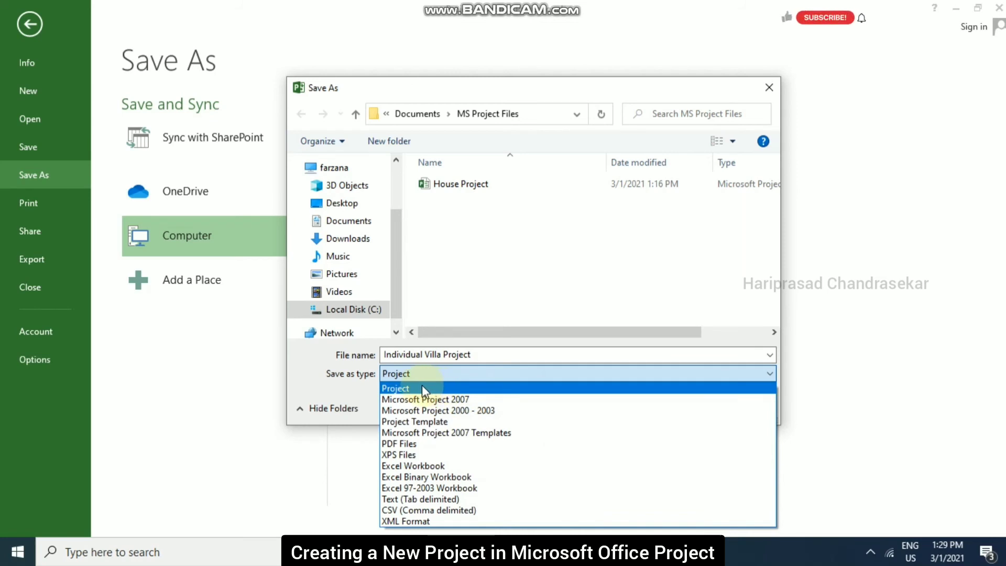
{"action": "left_click", "coordinate": [405, 389]}
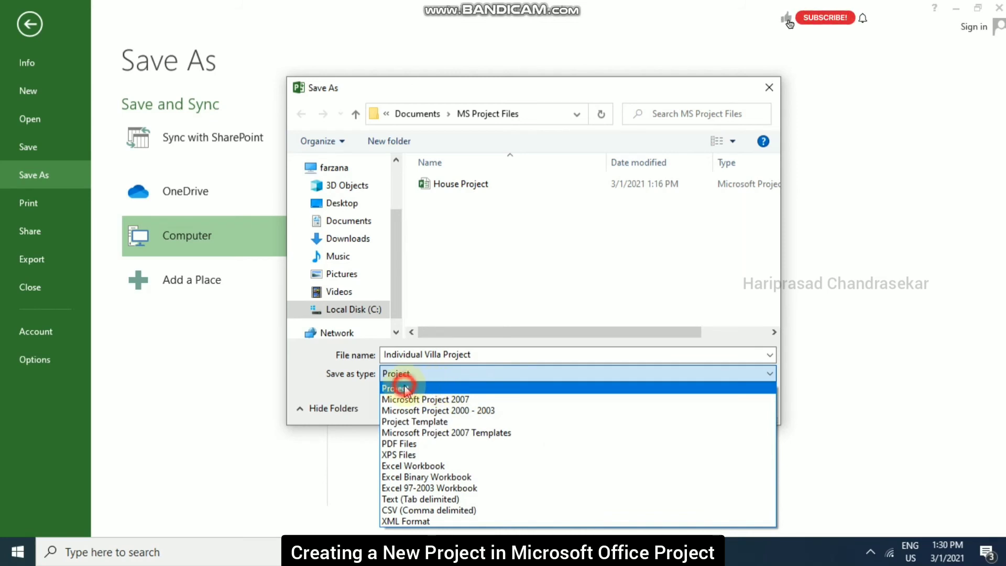
{"action": "left_click", "coordinate": [673, 414]}
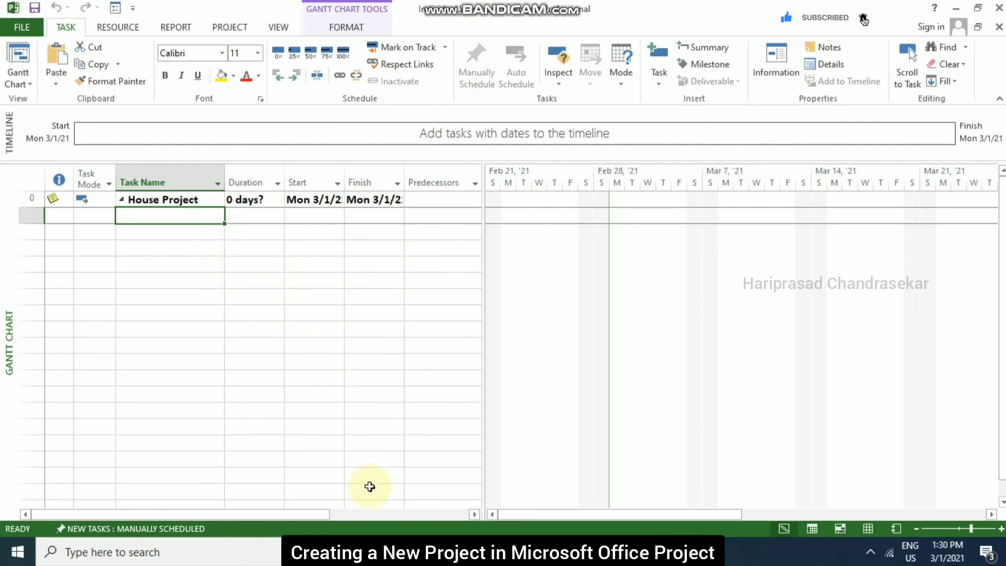
- Switch to File Explorer and open the MS Project Files folder in Documents
{"action": "left_click", "coordinate": [382, 545]}
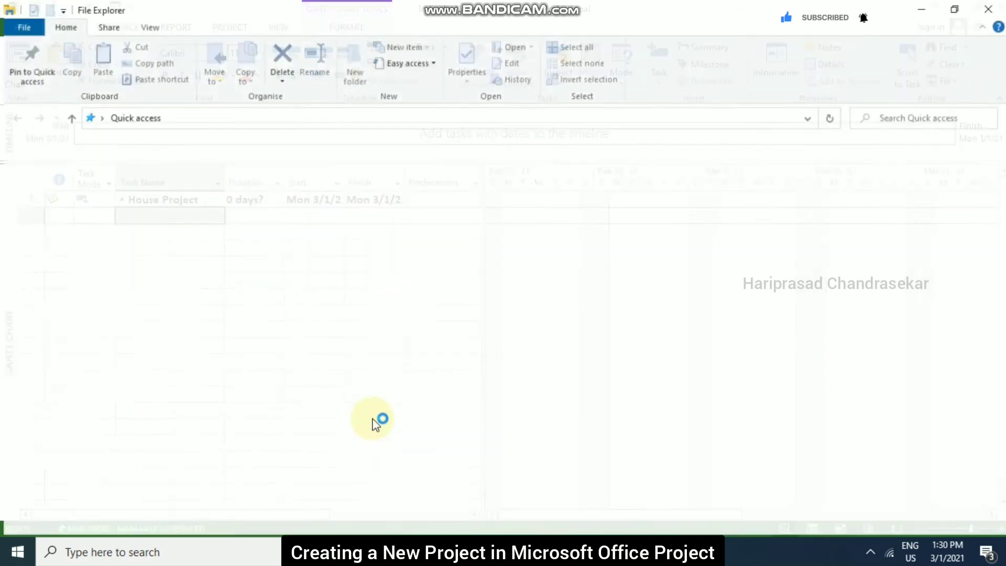
{"action": "double_click", "coordinate": [618, 175]}
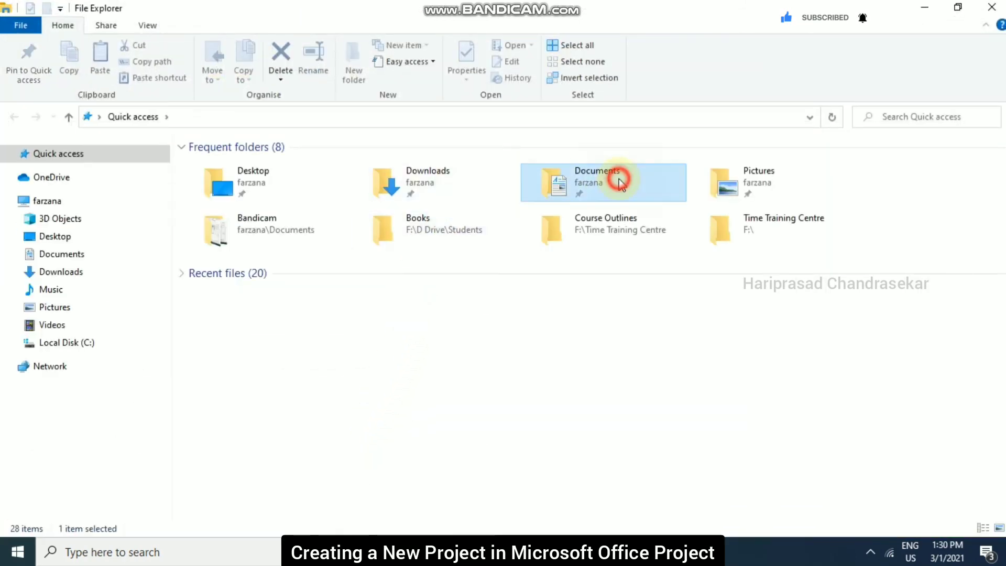
{"action": "double_click", "coordinate": [229, 269]}
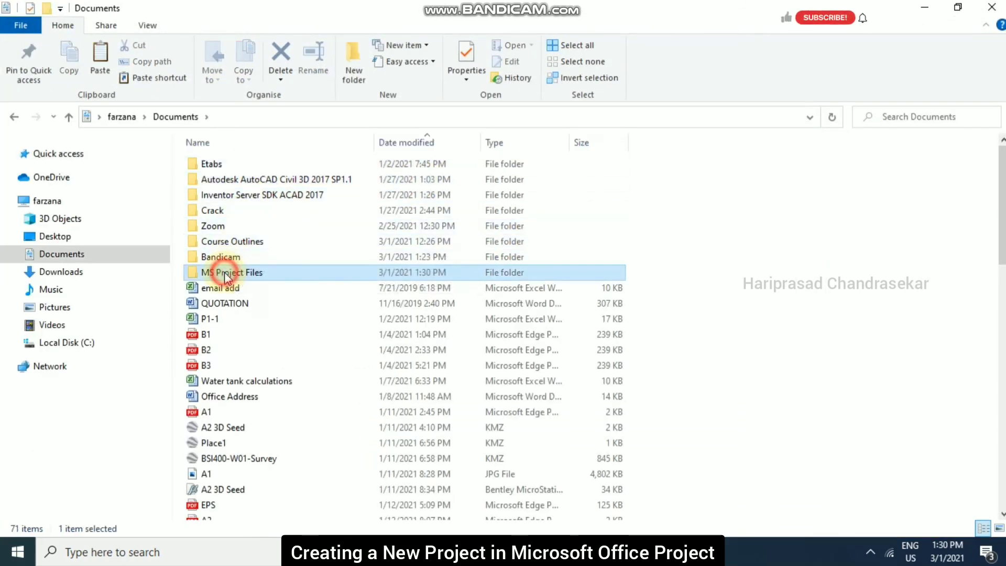
- Check the general file properties of Individual Villa Project, including its file type, and close the folder window
{"action": "left_click", "coordinate": [255, 182]}
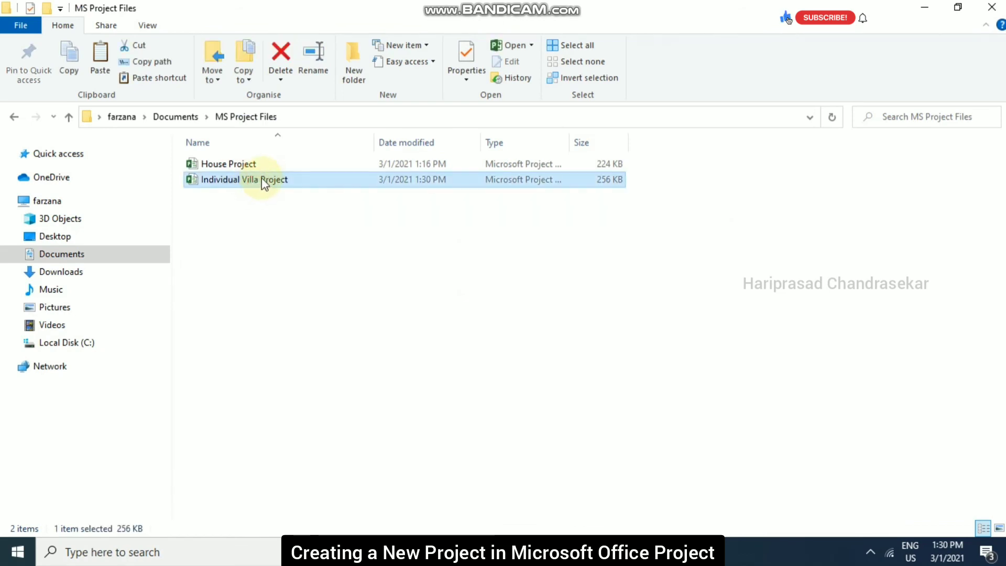
{"action": "right_click", "coordinate": [262, 178]}
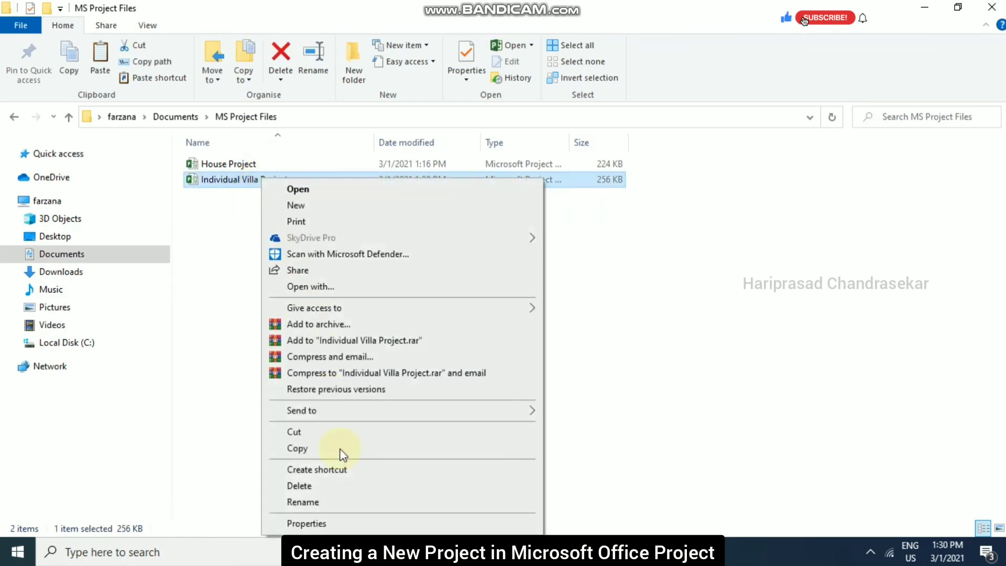
{"action": "left_click", "coordinate": [348, 523]}
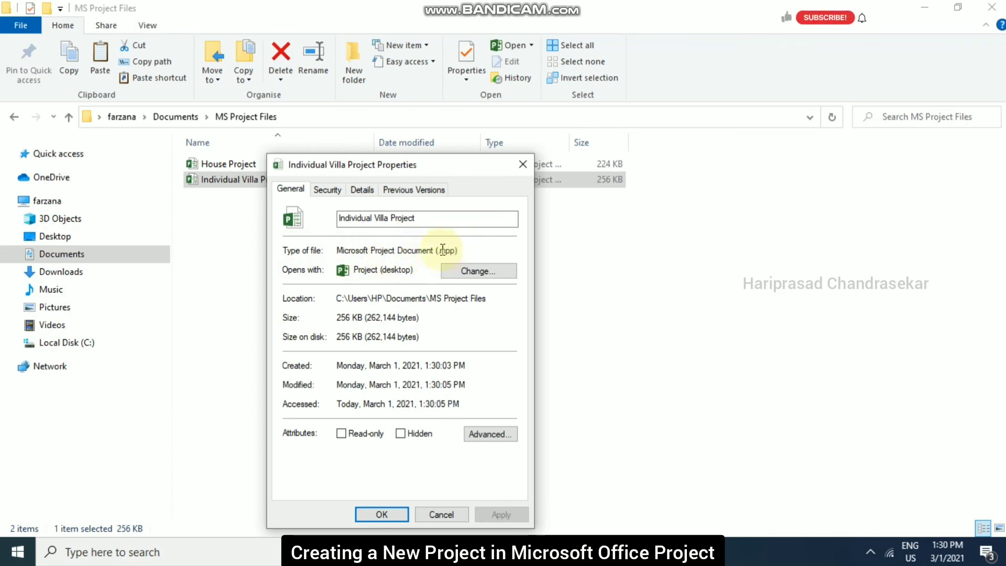
{"action": "left_click", "coordinate": [383, 515]}
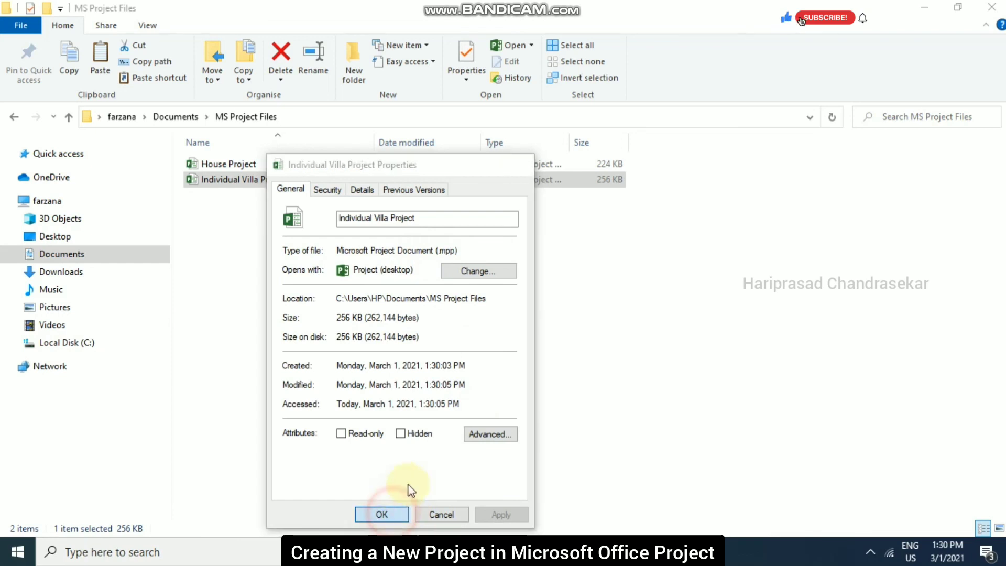
{"action": "left_click", "coordinate": [991, 7]}
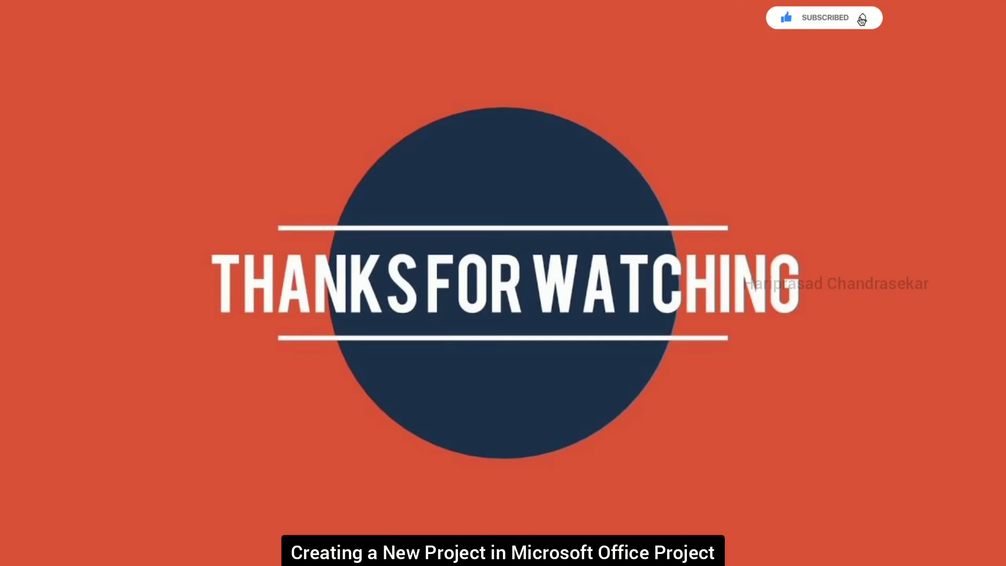